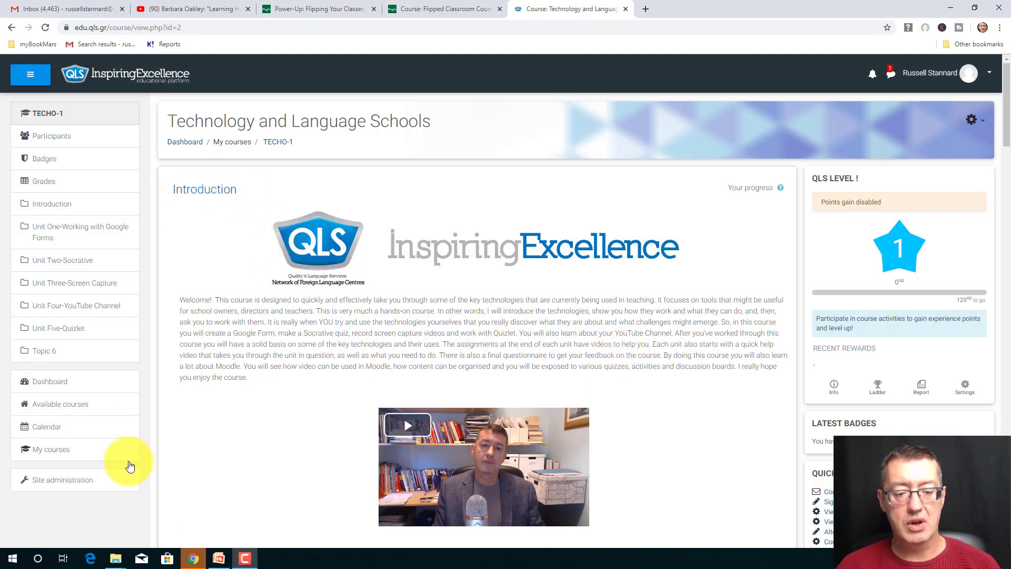
# Switch to the Flipped Classroom Course page, show it full screen and open the Topic 1 section summary for editing
pyautogui.moveTo(1007, 130); pyautogui.dragTo(946, 212)
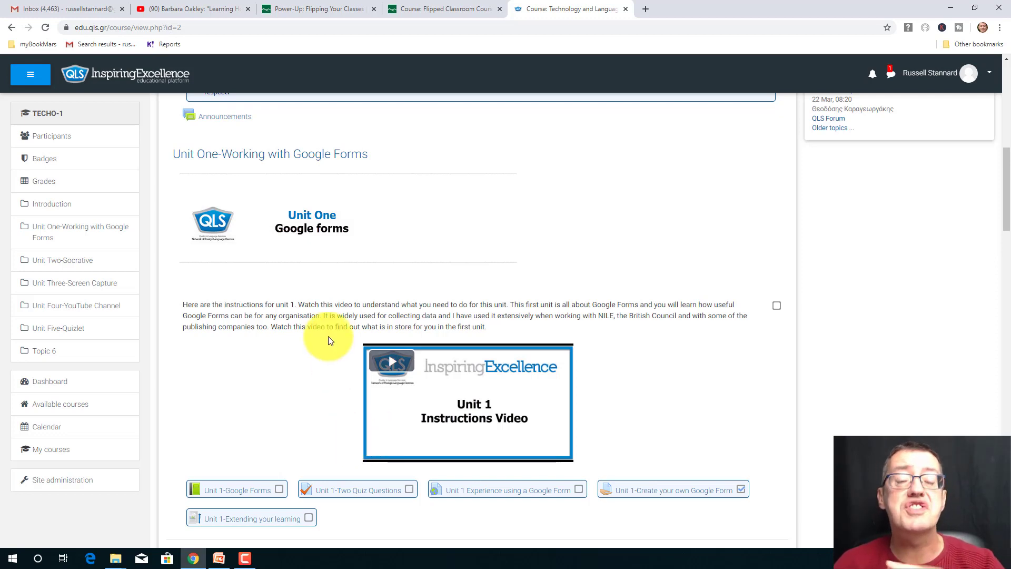
pyautogui.click(447, 10)
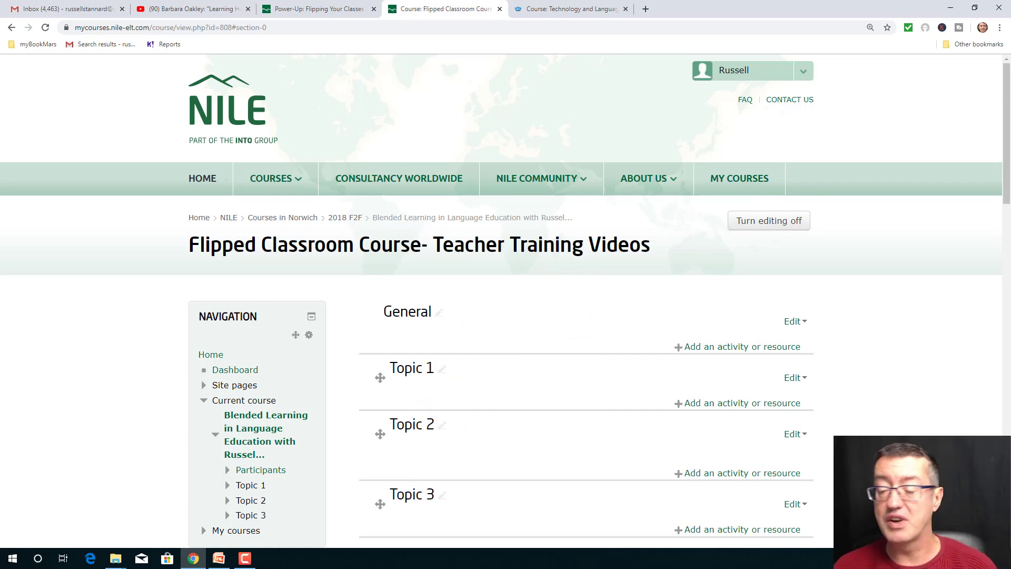
pyautogui.press('F11')
pyautogui.click(761, 172)
pyautogui.click(762, 173)
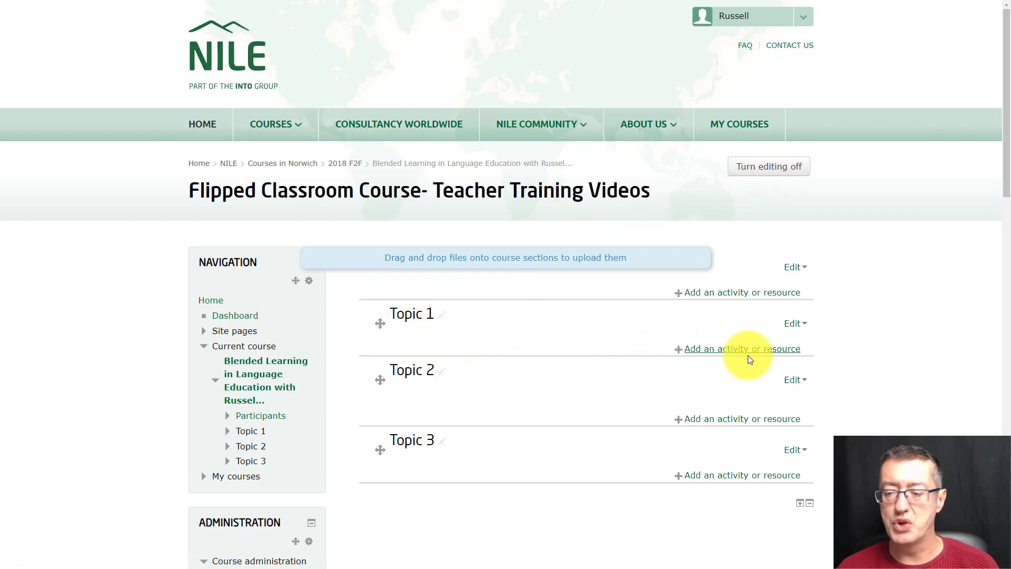
pyautogui.click(789, 323)
pyautogui.click(770, 354)
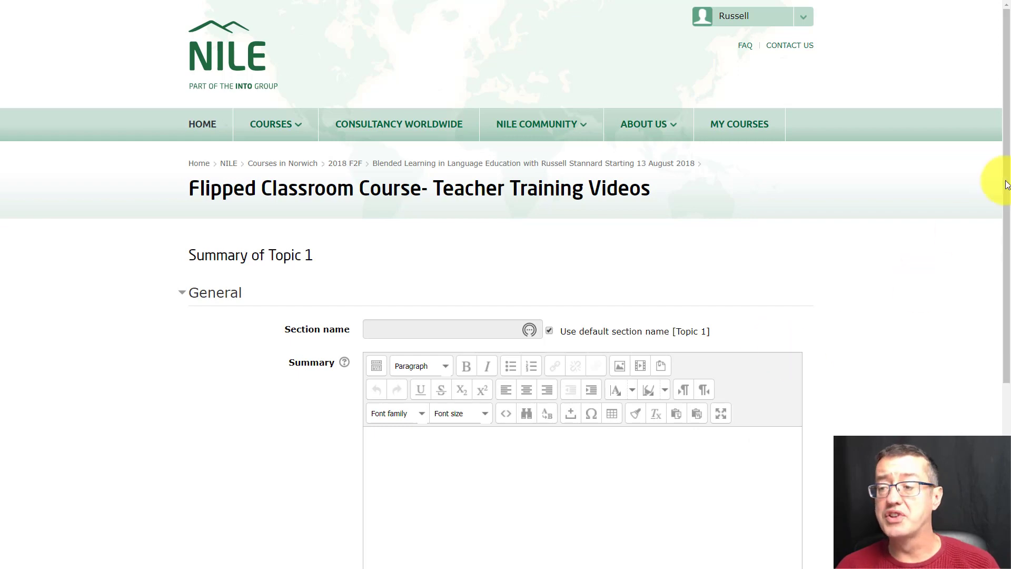
# Start inserting an image into the Topic 1 summary and choose bannerTTV500 from the Desktop as the file to upload
pyautogui.scroll(-2, 1007, 225)
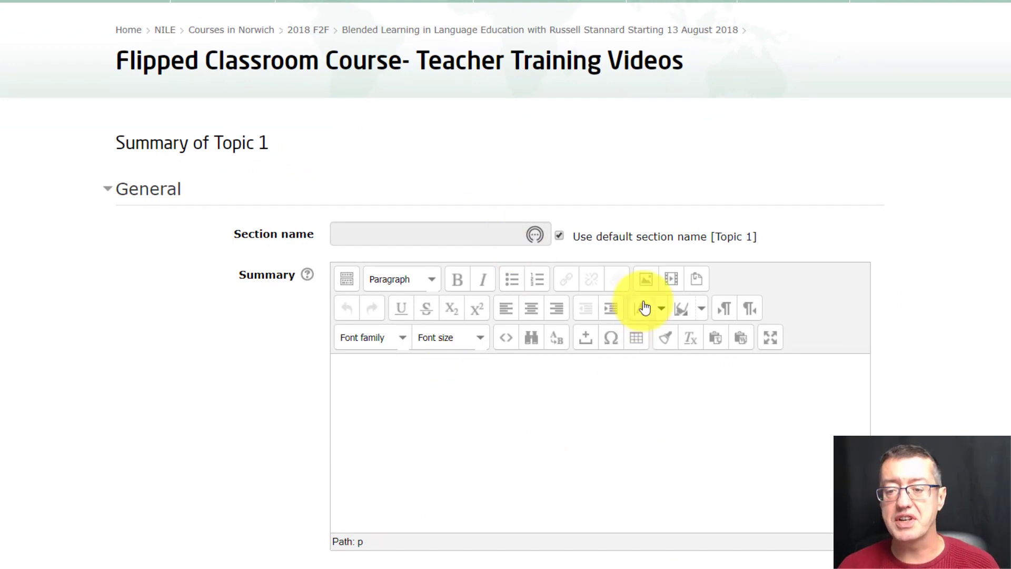
pyautogui.click(647, 281)
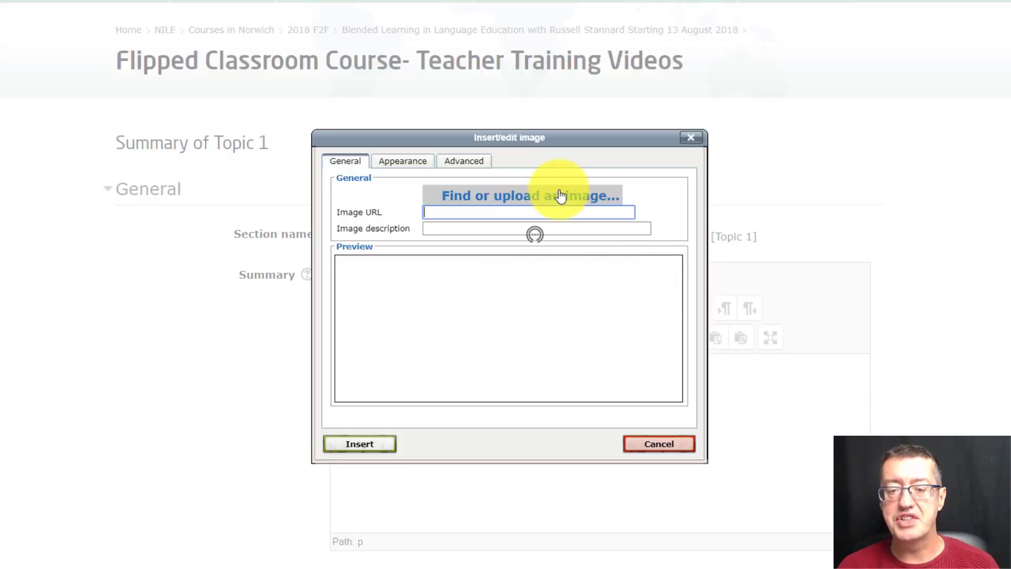
pyautogui.click(530, 198)
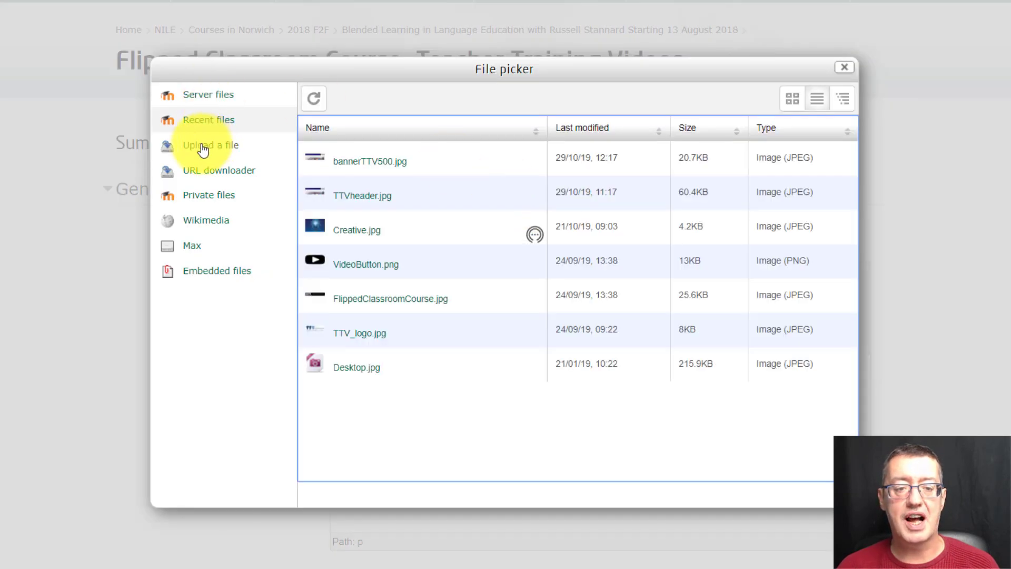
pyautogui.click(200, 145)
pyautogui.click(561, 178)
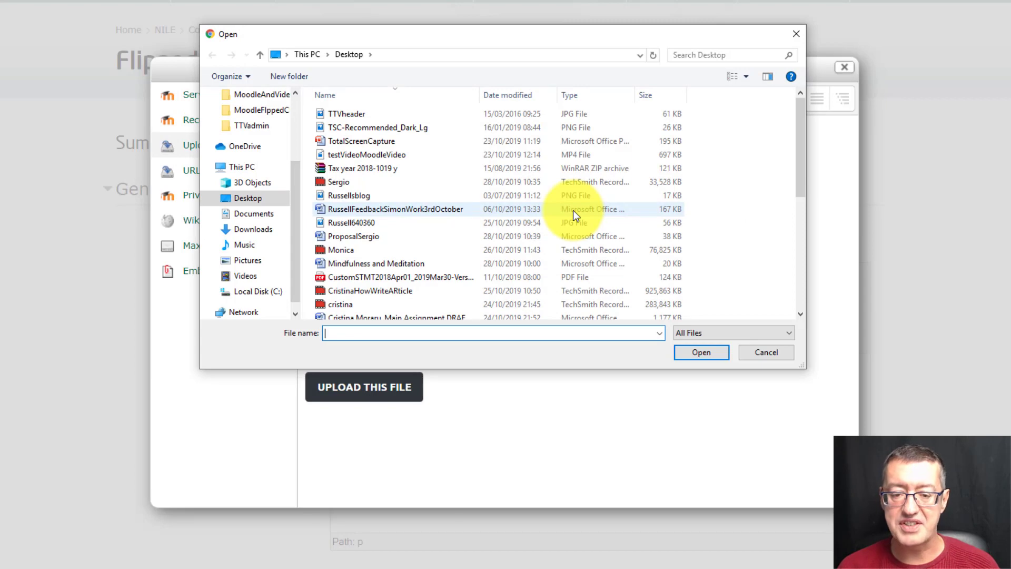
pyautogui.scroll(-3, 572, 210)
pyautogui.click(364, 231)
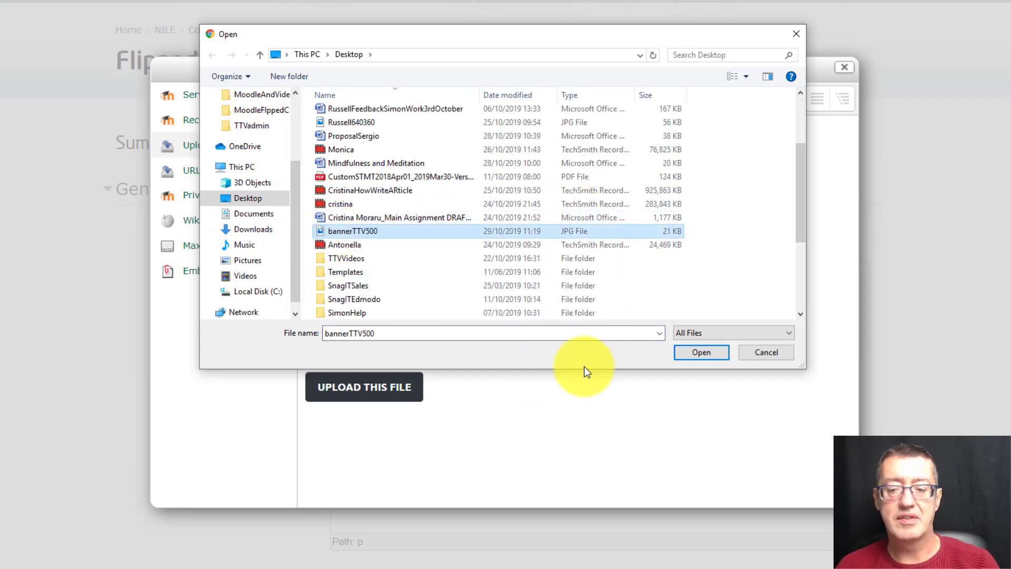
pyautogui.click(702, 352)
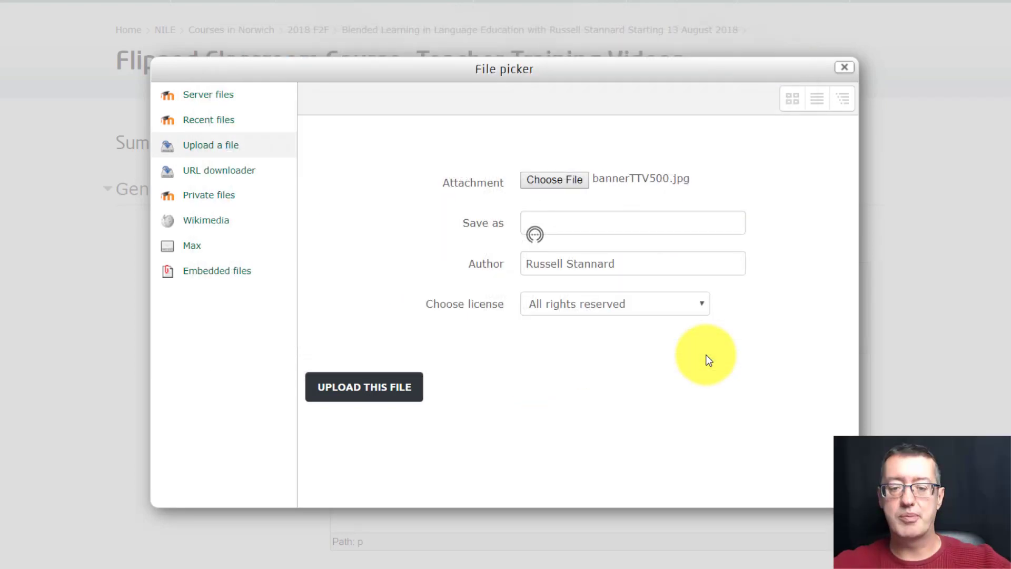
# Upload the chosen banner, overwriting the existing file, and insert it into the summary without an image description
pyautogui.click(372, 383)
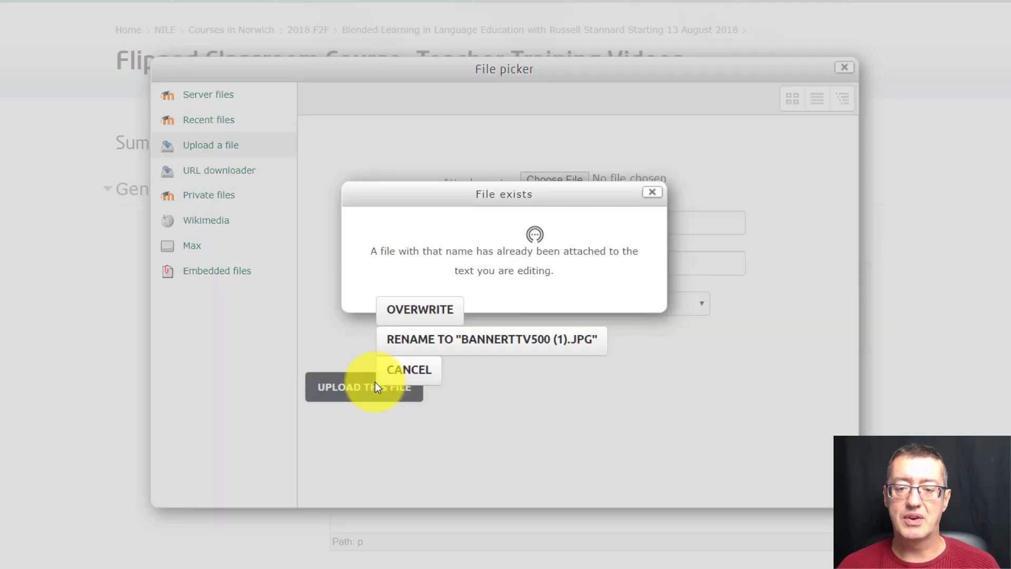
pyautogui.click(419, 310)
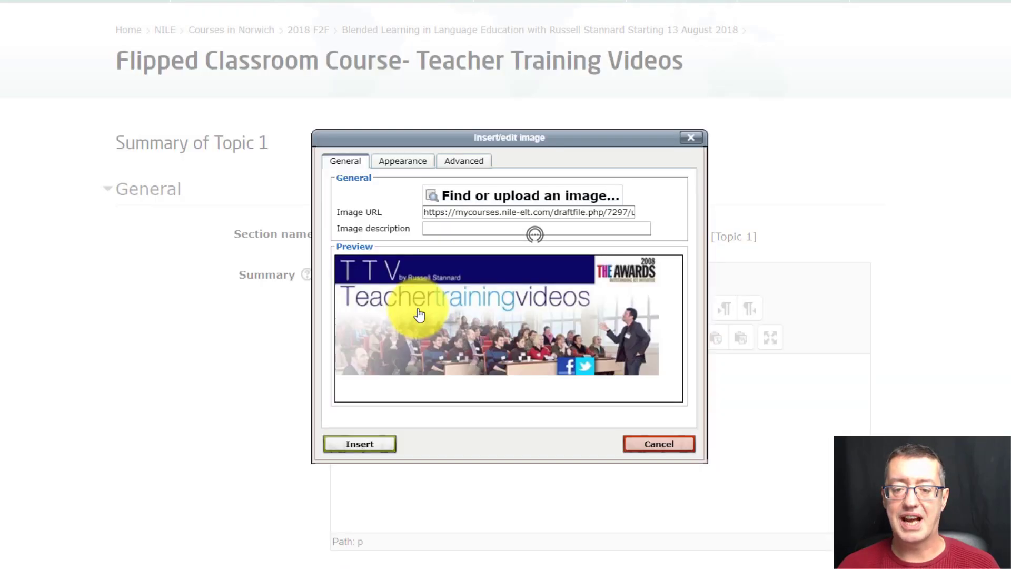
pyautogui.click(359, 444)
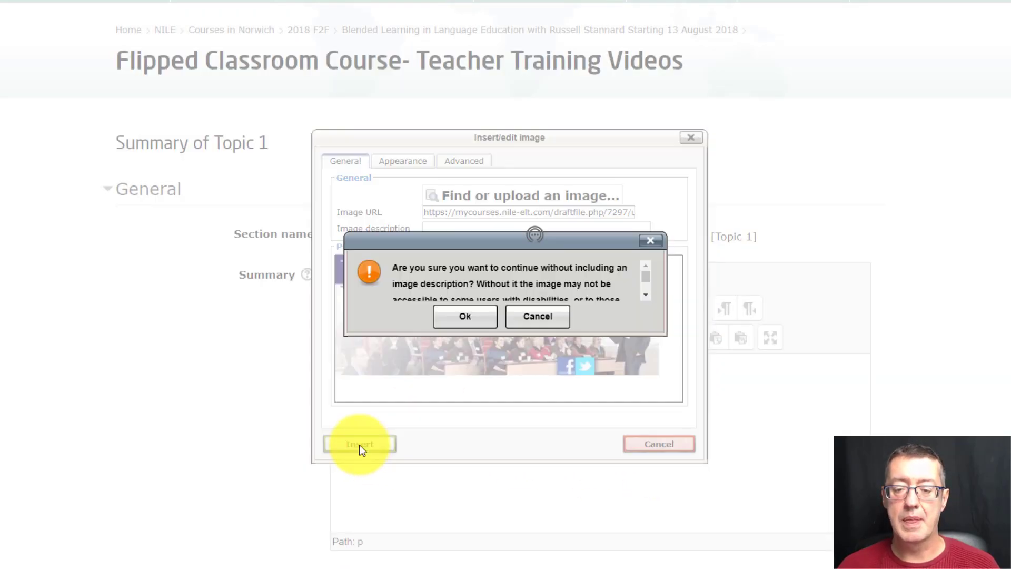
pyautogui.click(459, 315)
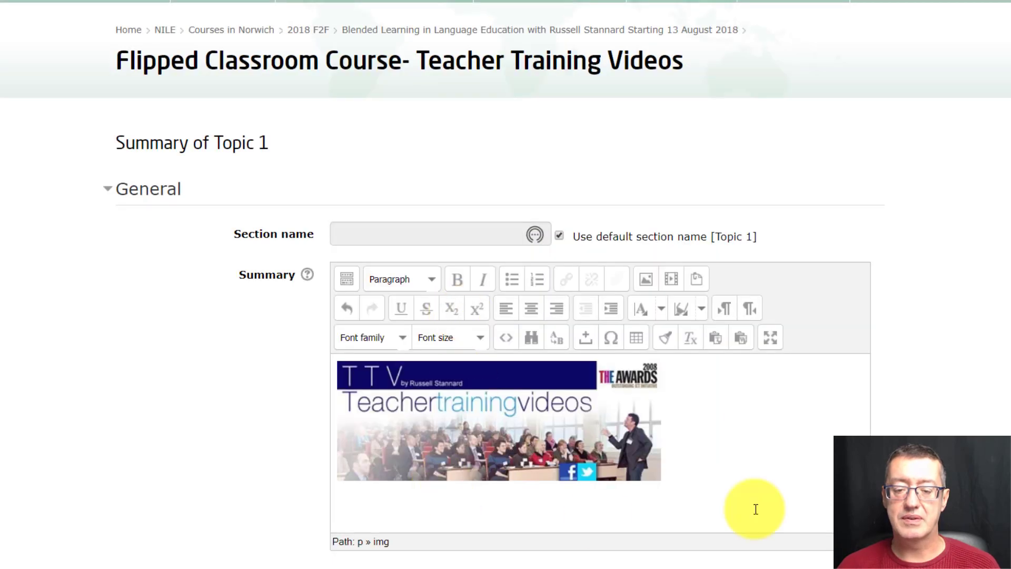
# Centre the banner image in the Topic 1 summary
pyautogui.scroll(-3, 727, 268)
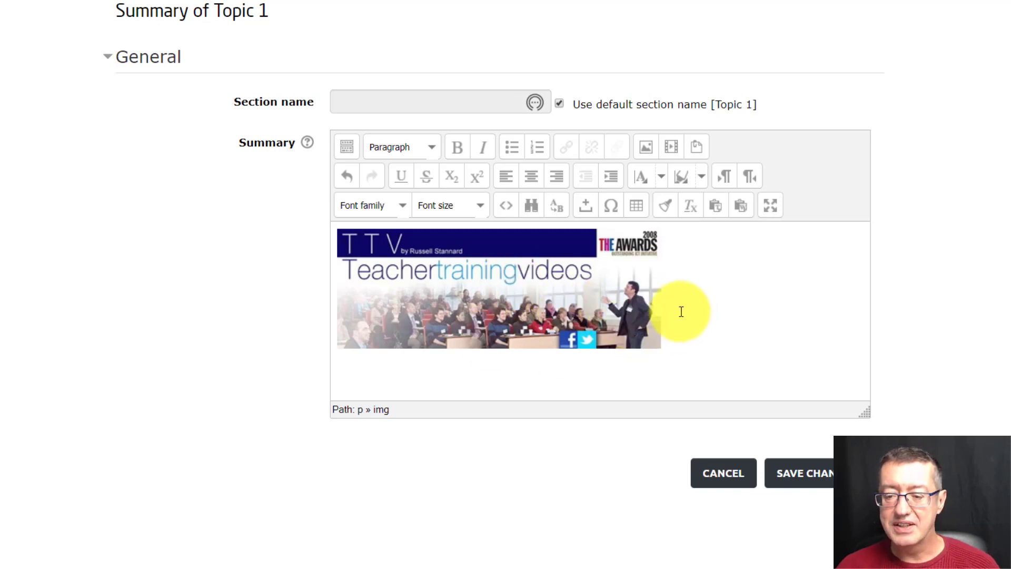
pyautogui.hotkey('ctrl', 'a')
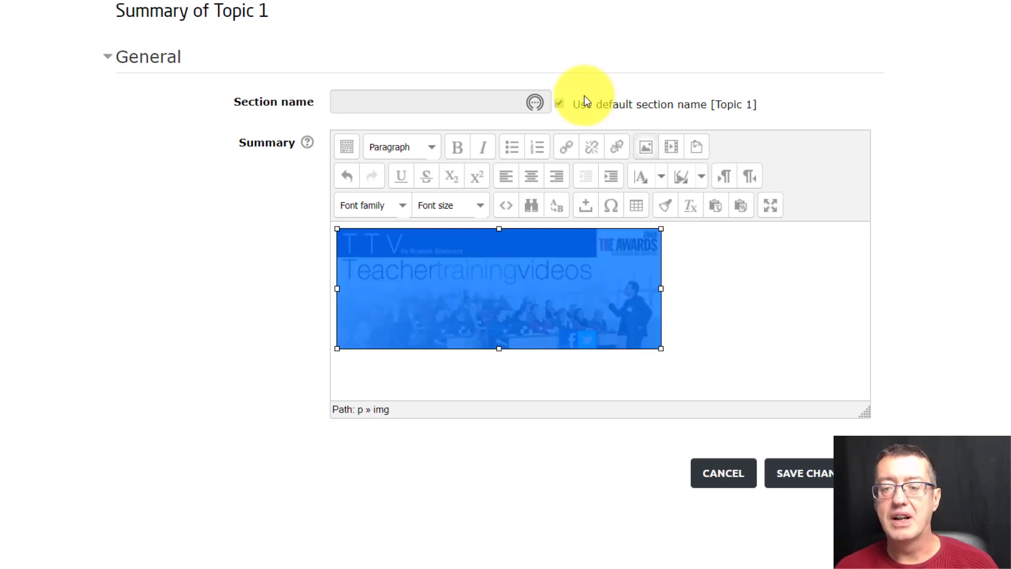
pyautogui.click(531, 177)
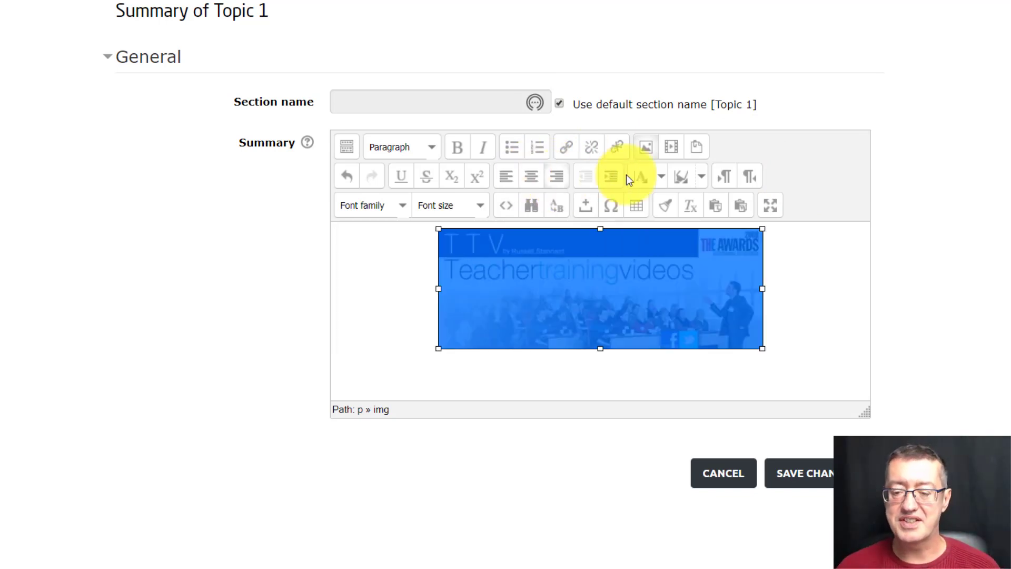
# Add the title "Unit 1- Learning to Learning" below the banner and format it as Heading 2
pyautogui.click(776, 336)
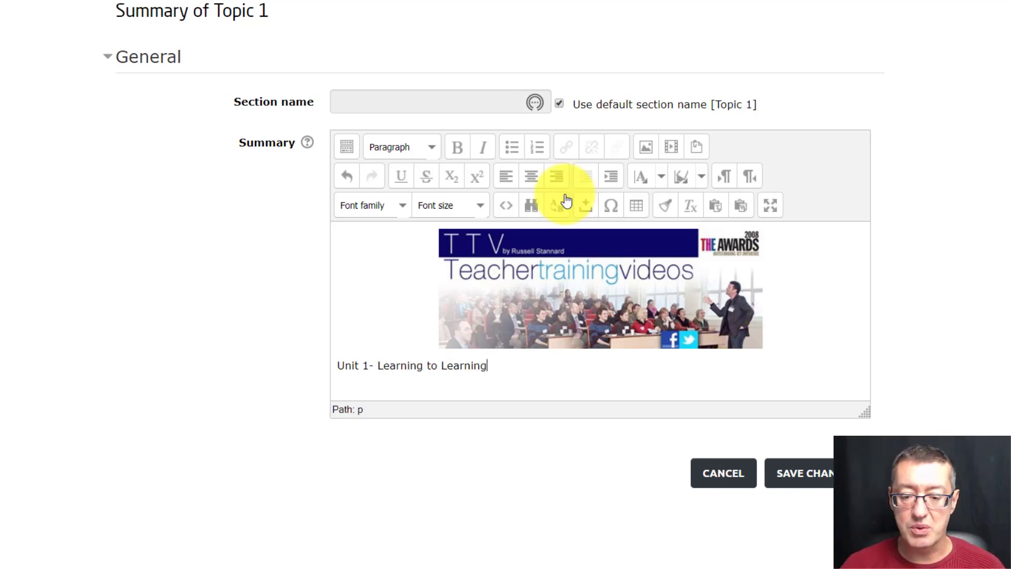
pyautogui.moveTo(502, 369); pyautogui.dragTo(338, 364)
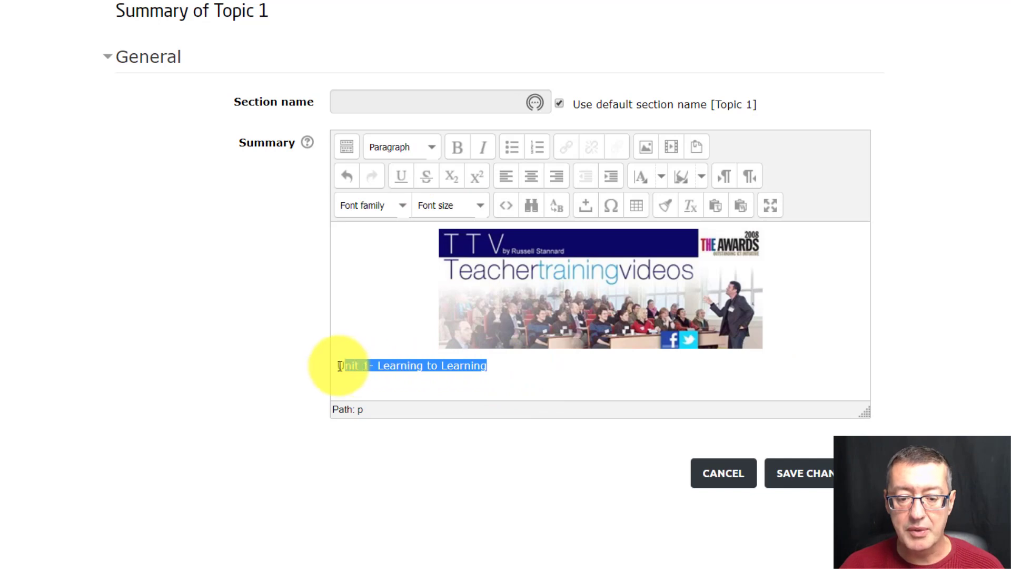
pyautogui.click(440, 149)
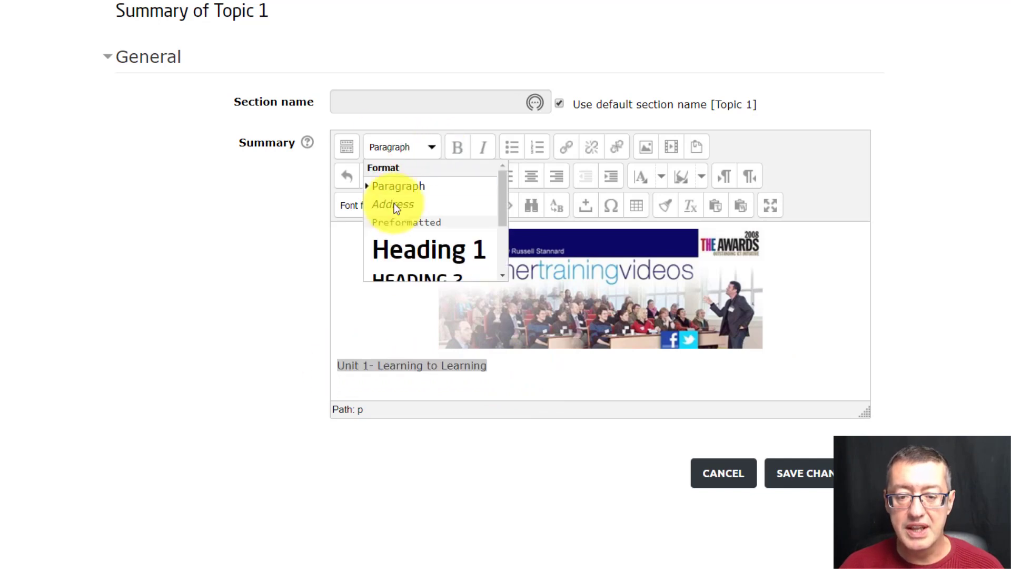
pyautogui.scroll(-2, 500, 205)
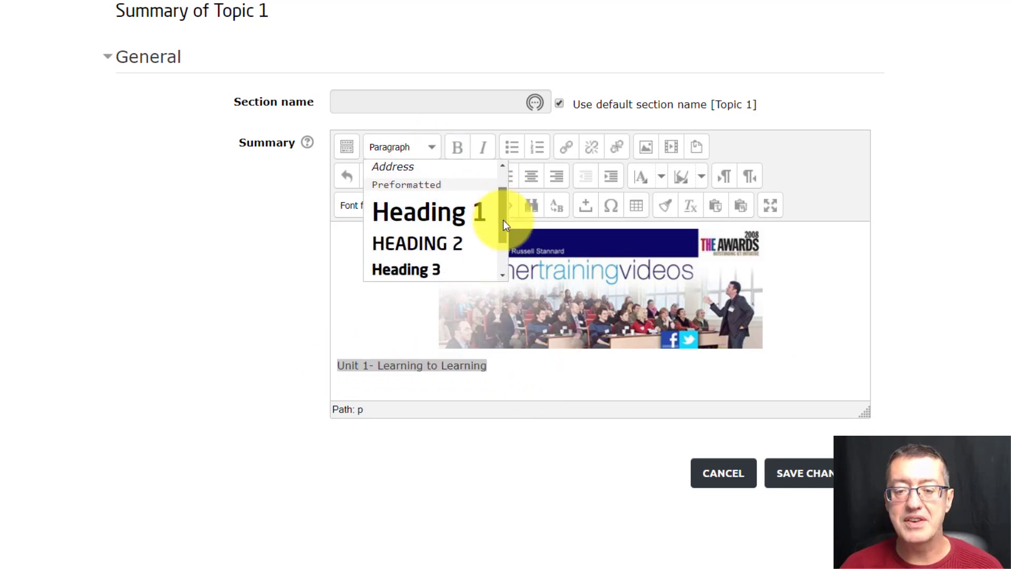
pyautogui.click(425, 243)
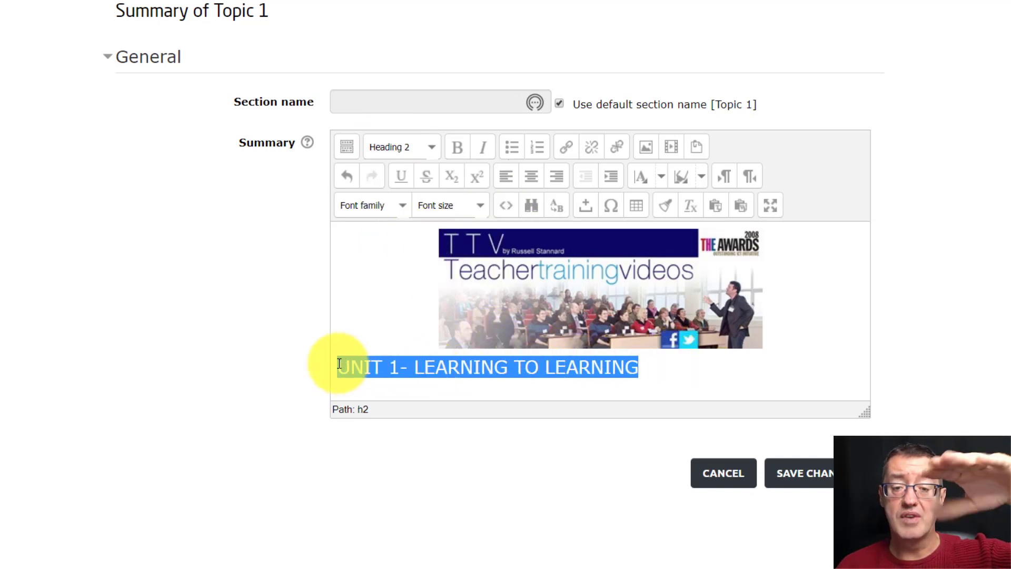
# Add the line "Unit1 Content-Video" below the unit title and format it as Heading 3
pyautogui.click(667, 367)
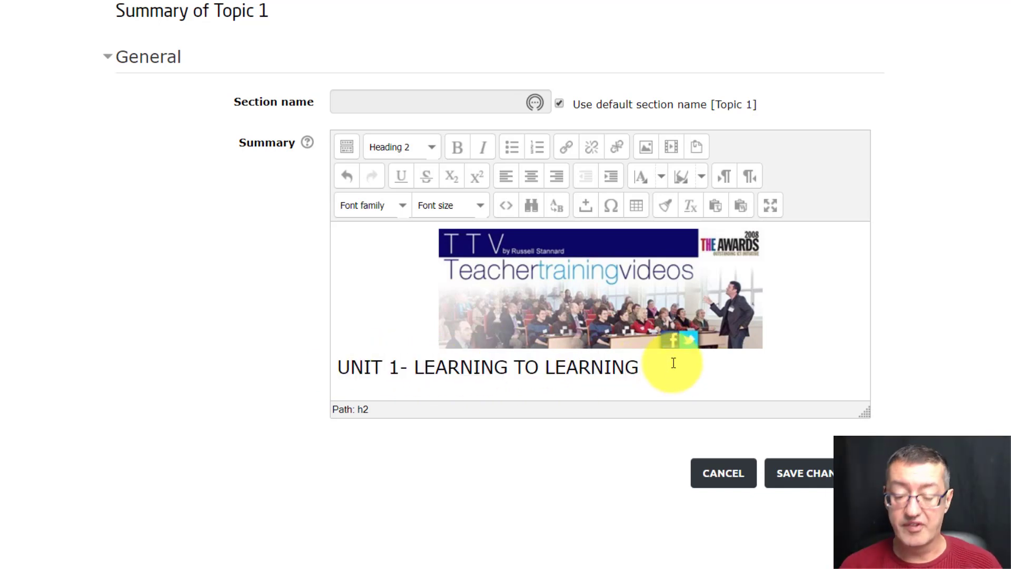
pyautogui.press('Return')
pyautogui.write('Unit1 Content')
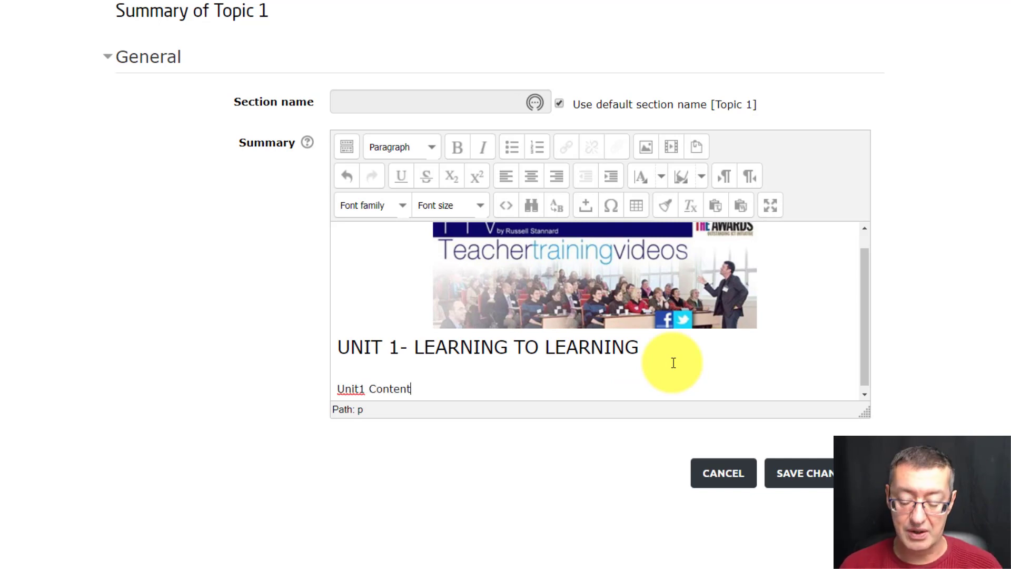
pyautogui.write('-Vide')
pyautogui.moveTo(501, 387); pyautogui.dragTo(315, 389)
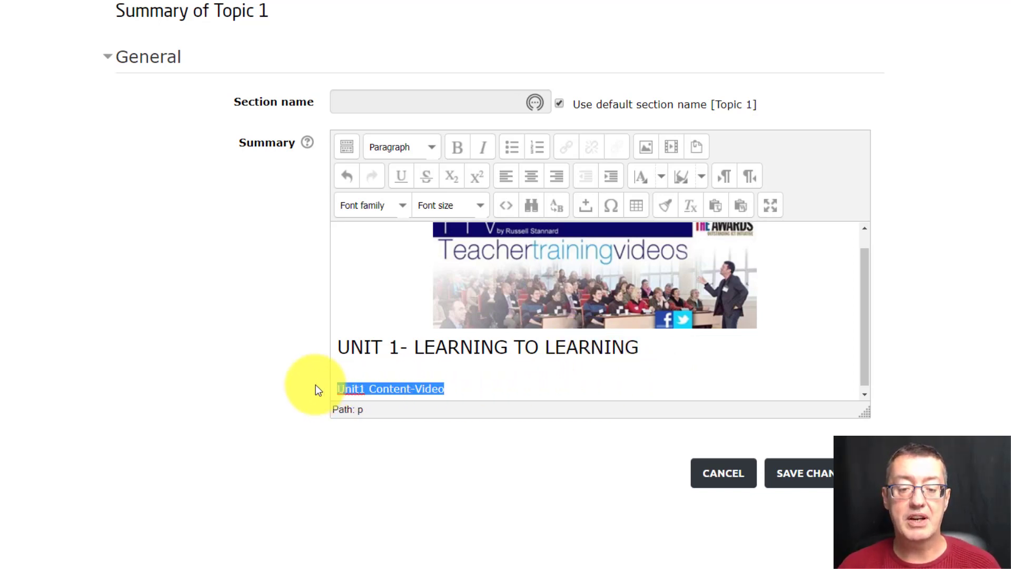
pyautogui.click(428, 149)
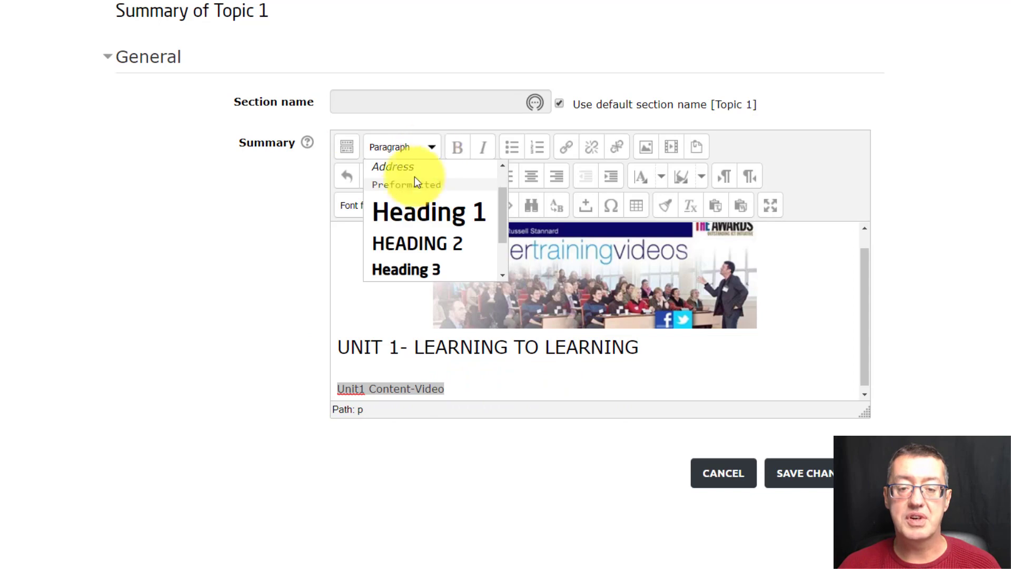
pyautogui.click(414, 267)
pyautogui.click(547, 392)
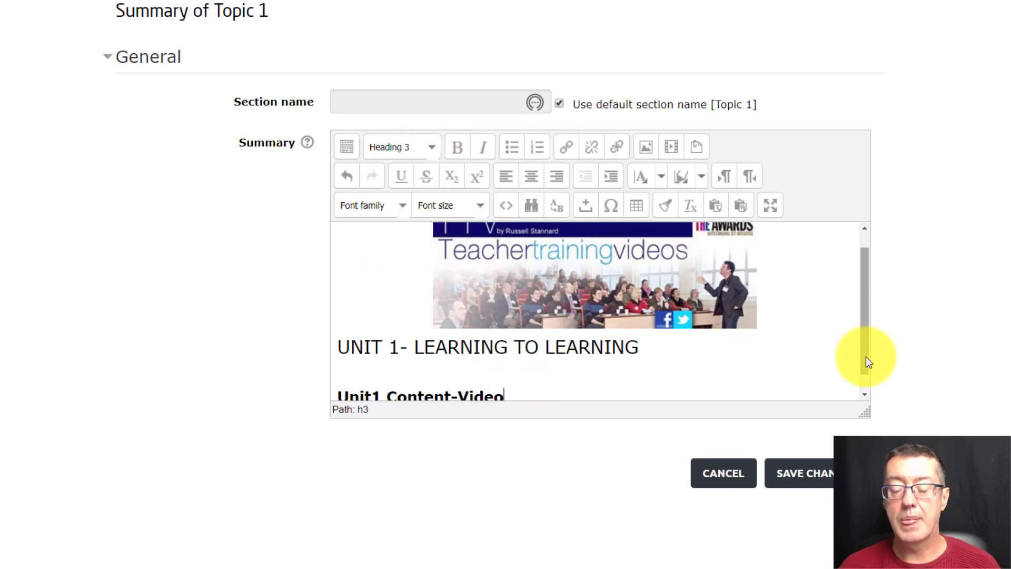
# Insert an empty line below the unit title and another below the "Unit1 Content-Video" subheading
pyautogui.scroll(-1, 865, 337)
pyautogui.click(645, 318)
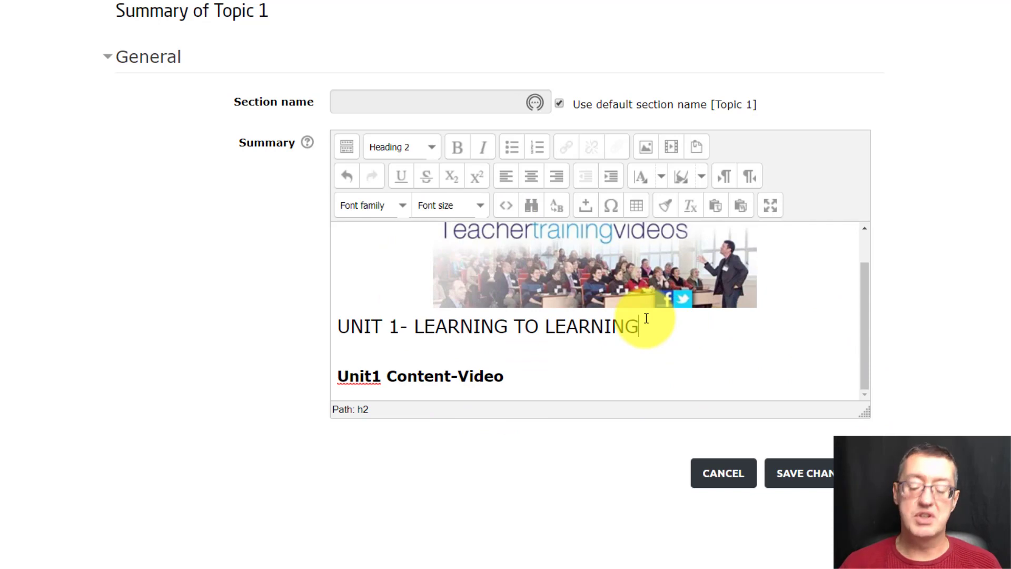
pyautogui.press('Return')
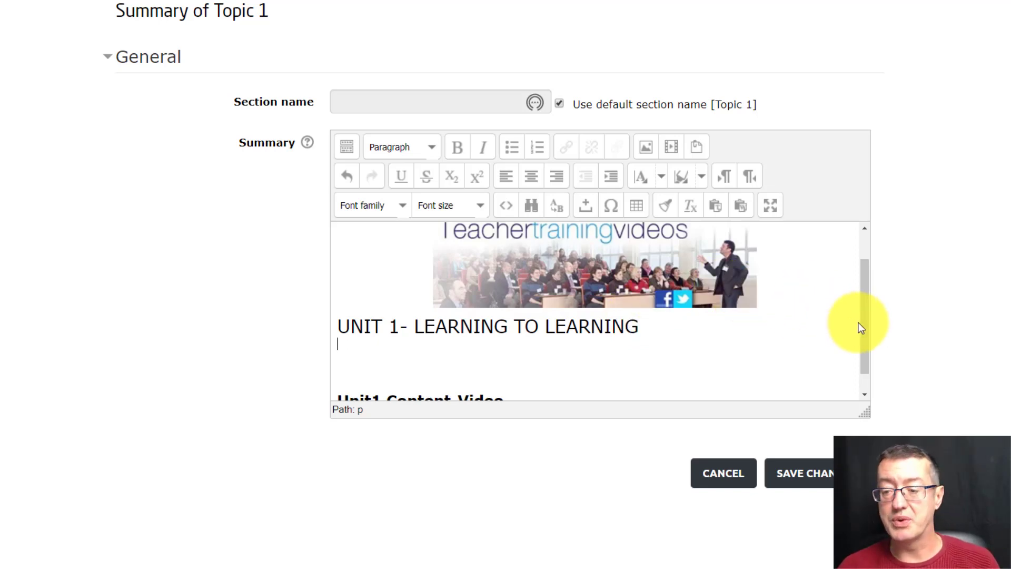
pyautogui.scroll(-1, 867, 368)
pyautogui.click(530, 376)
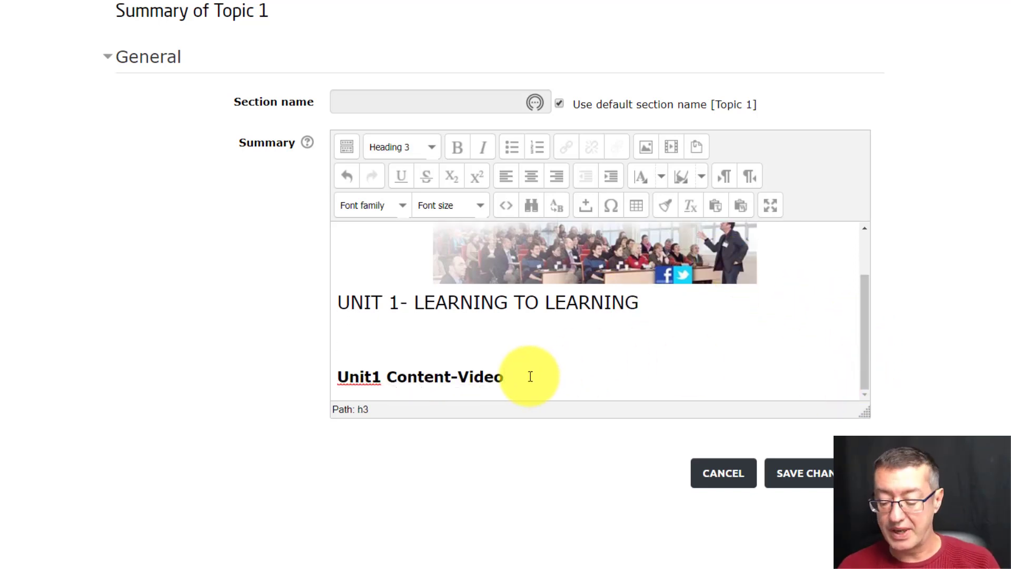
pyautogui.press('Return')
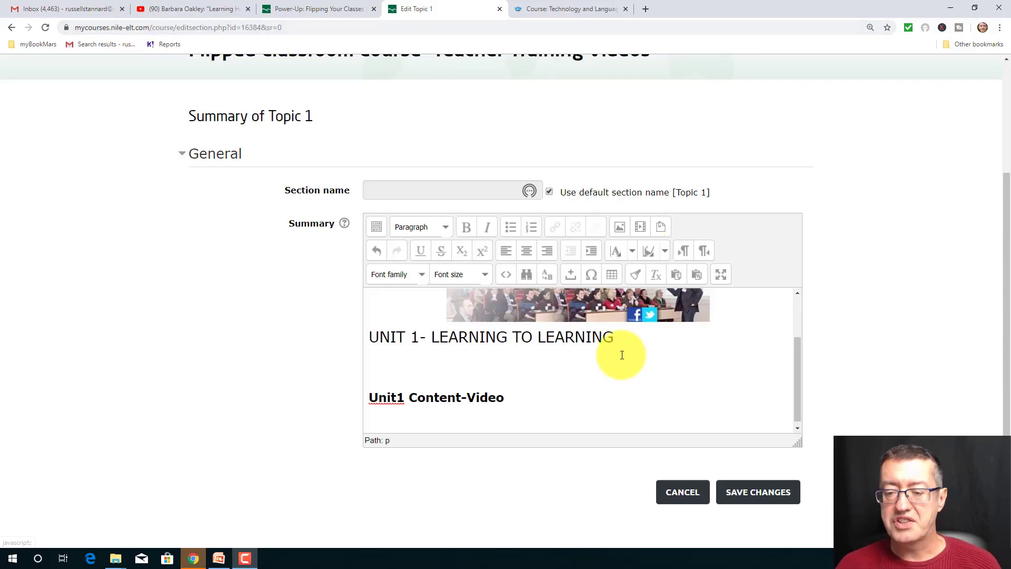
# Shorten the unit title in the summary to "Unit 1- Learning to Learn"
pyautogui.click(647, 283)
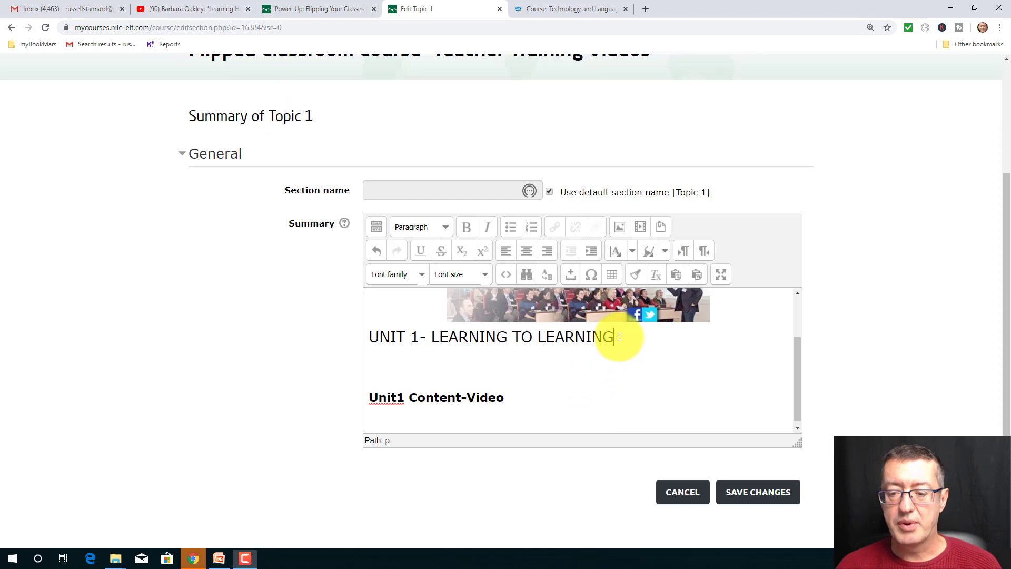
pyautogui.press('BackSpace')
pyautogui.press('BackSpace')
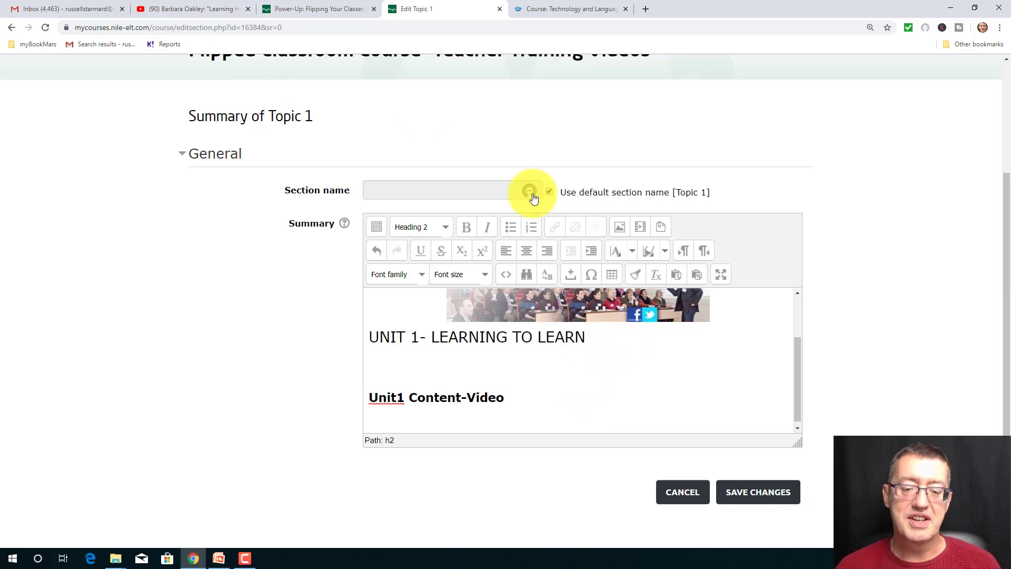
# Switch to the YouTube video "Learning How to Learn" | Talks at Google and copy its embed code from the share options
pyautogui.click(183, 8)
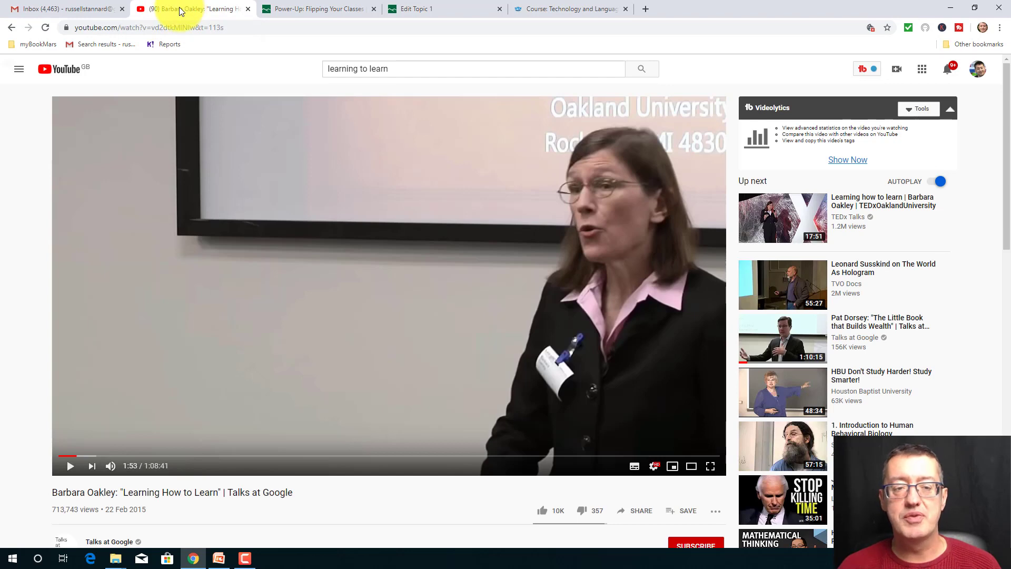
pyautogui.click(638, 511)
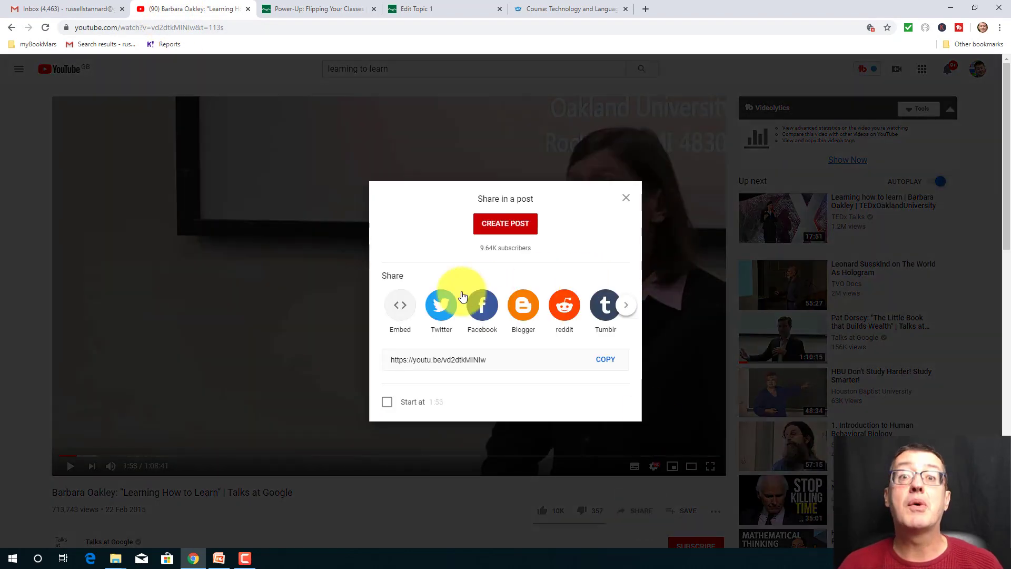
pyautogui.click(398, 304)
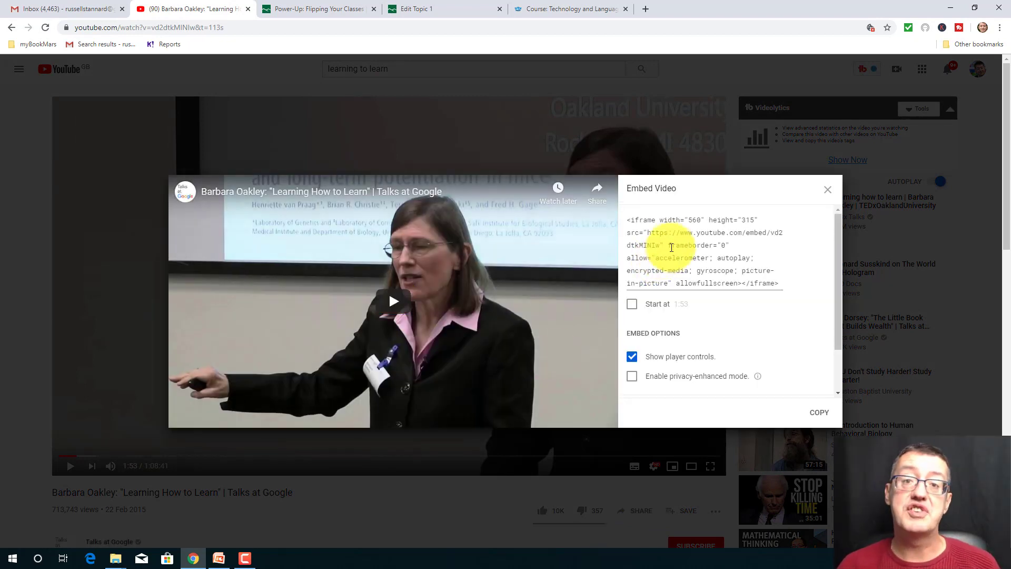
pyautogui.click(678, 241)
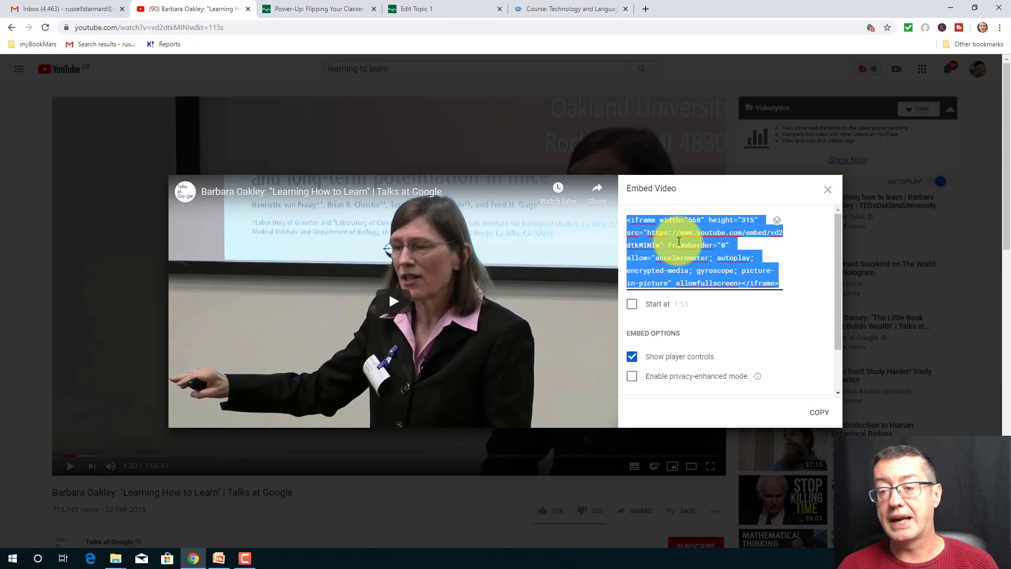
pyautogui.rightClick(678, 241)
pyautogui.click(703, 278)
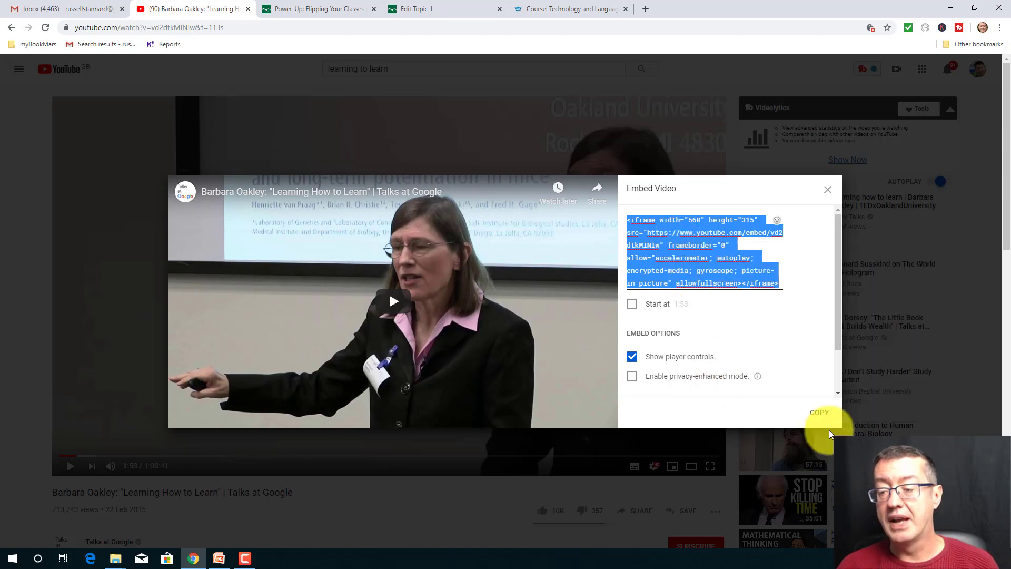
pyautogui.click(818, 416)
pyautogui.click(827, 189)
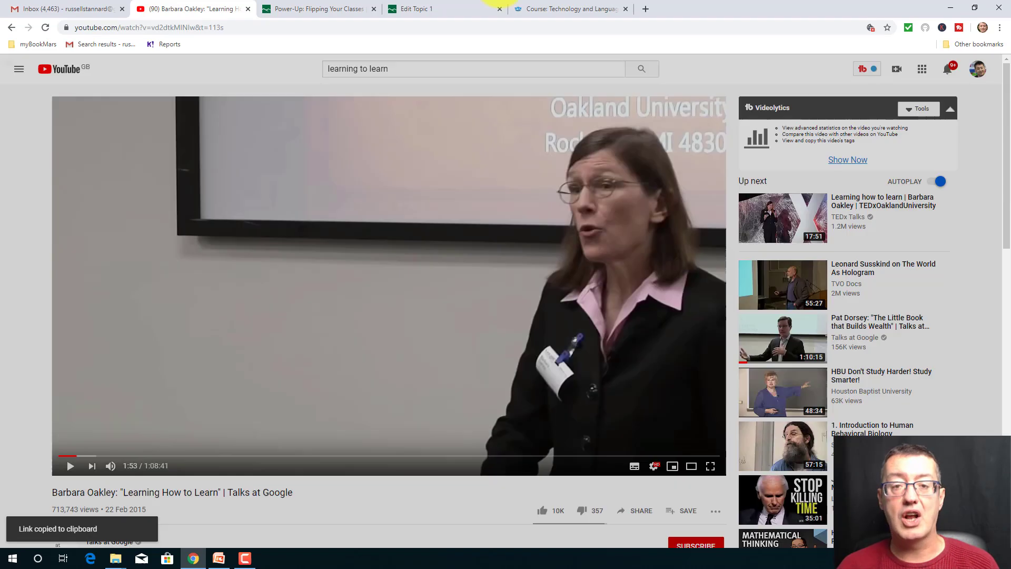
# Back in the Topic 1 summary, expand the editor and paste the video's embed code at the end of the HTML source
pyautogui.click(435, 9)
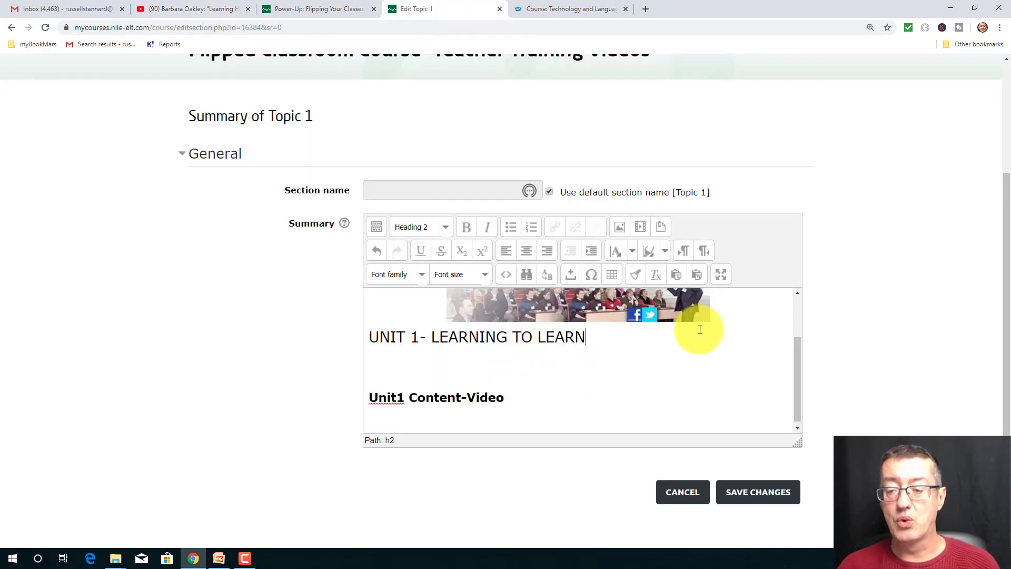
pyautogui.click(721, 274)
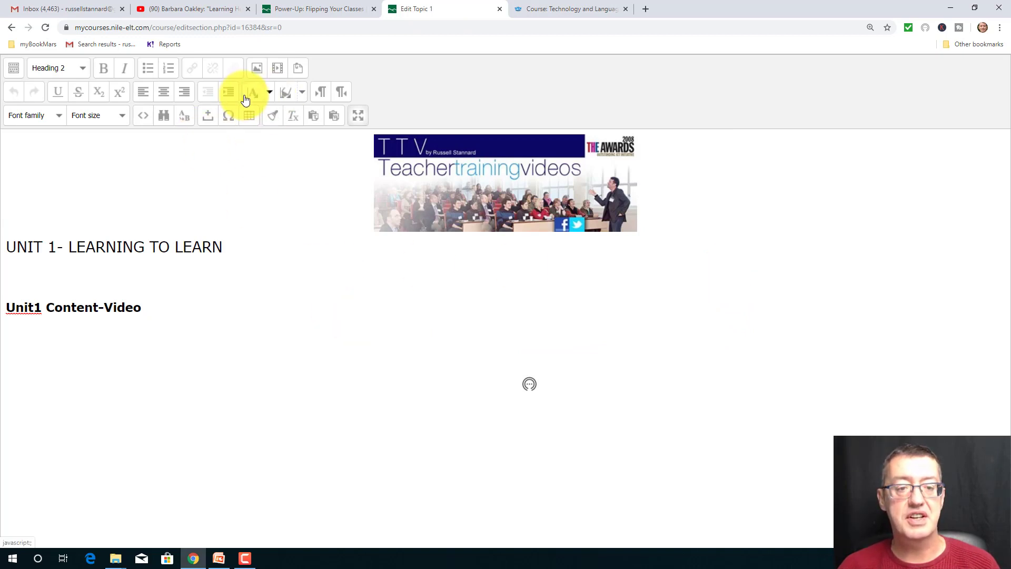
pyautogui.press('Return')
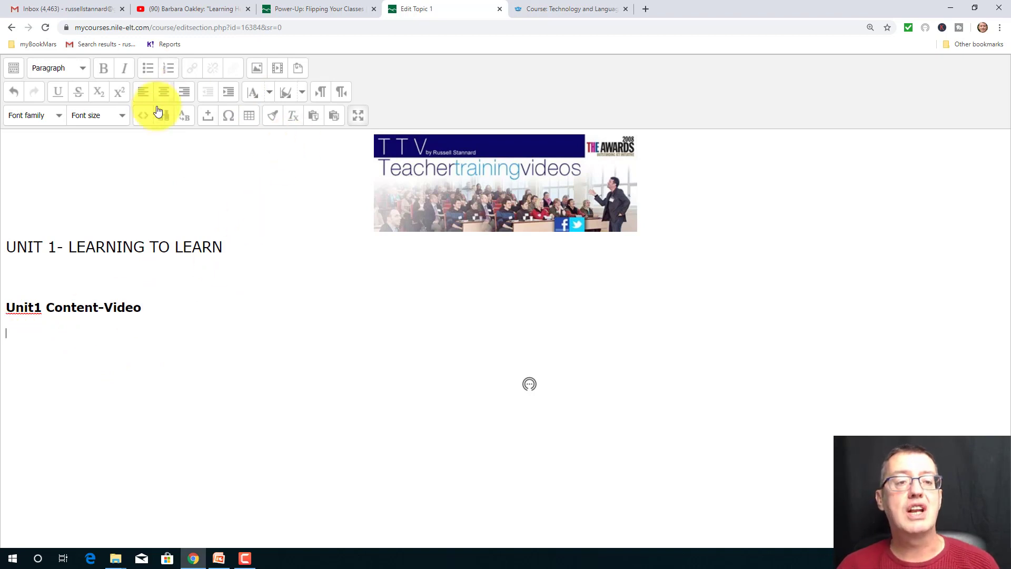
pyautogui.click(147, 120)
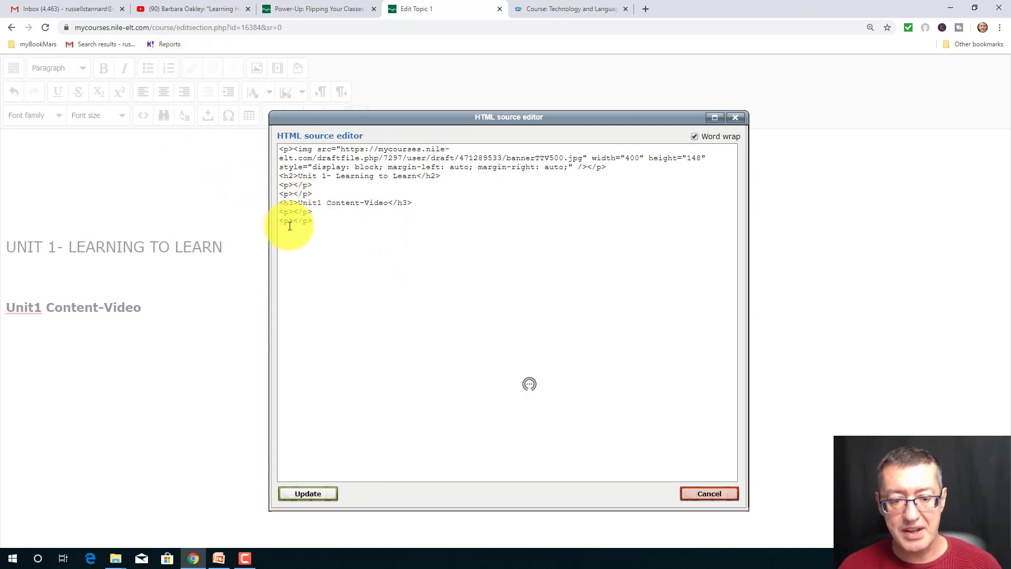
pyautogui.hotkey('ctrl', 'v')
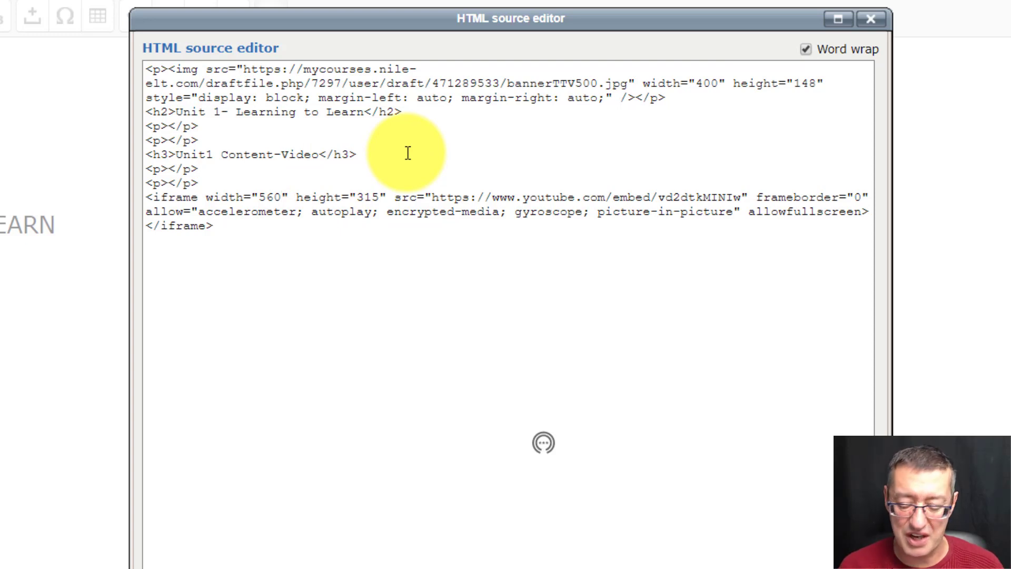
# Set the embedded video's iframe width to 450 and height to 250, and apply the updated HTML source
pyautogui.press('BackSpace')
pyautogui.press('BackSpace')
pyautogui.press('BackSpace')
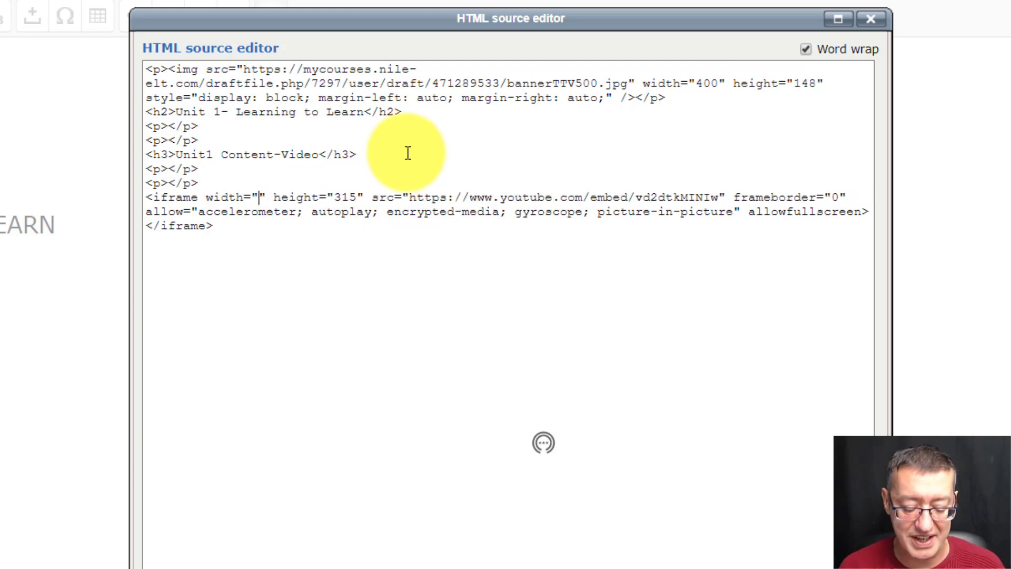
pyautogui.write('450')
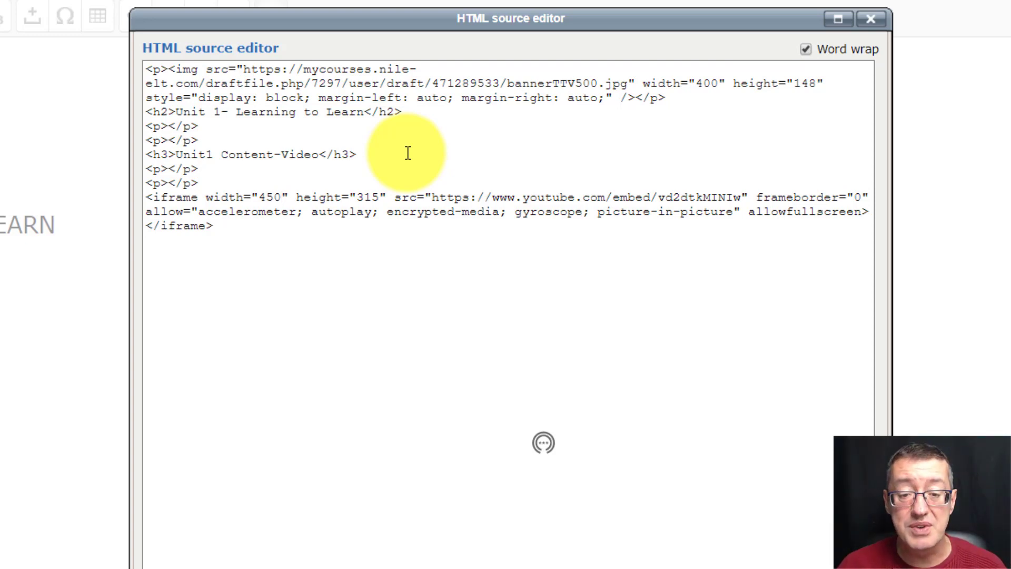
pyautogui.click(379, 196)
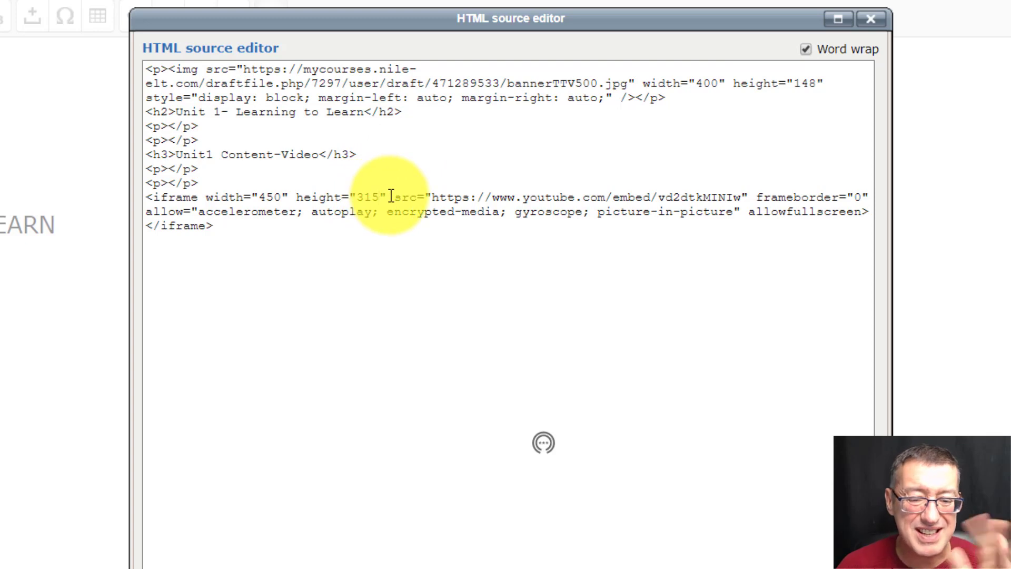
pyautogui.press('BackSpace')
pyautogui.press('BackSpace')
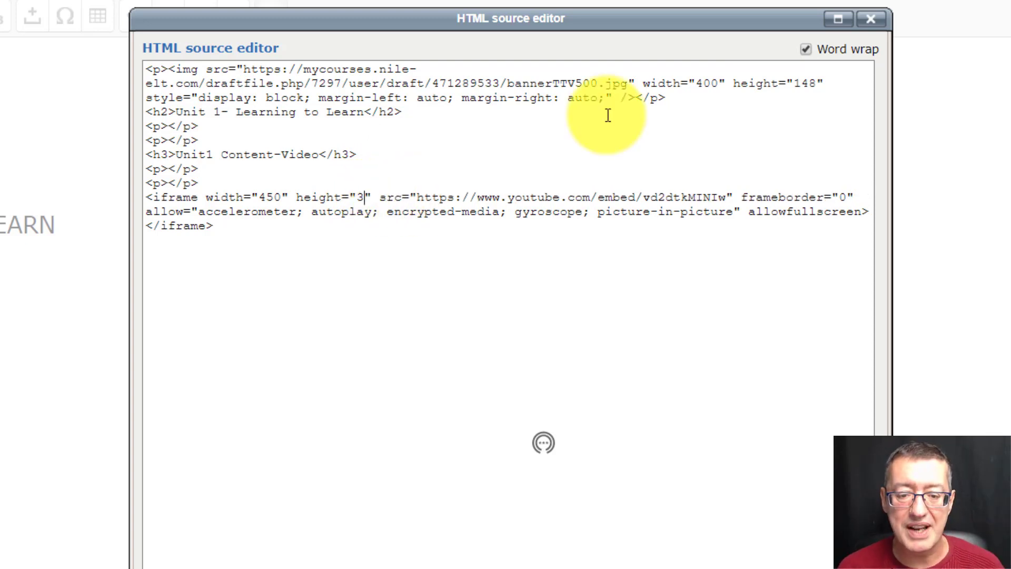
pyautogui.press('BackSpace')
pyautogui.write('25')
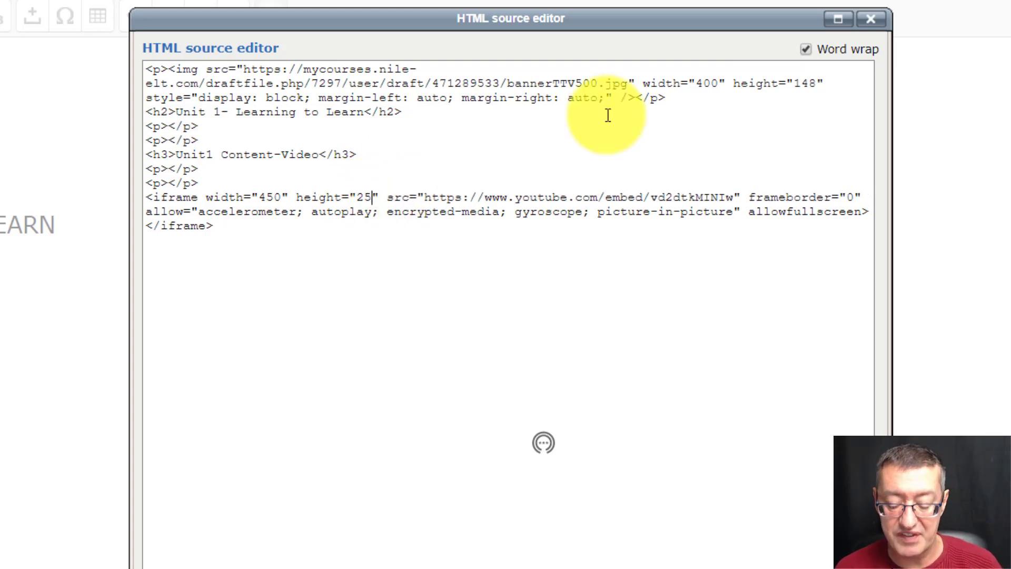
pyautogui.write('0')
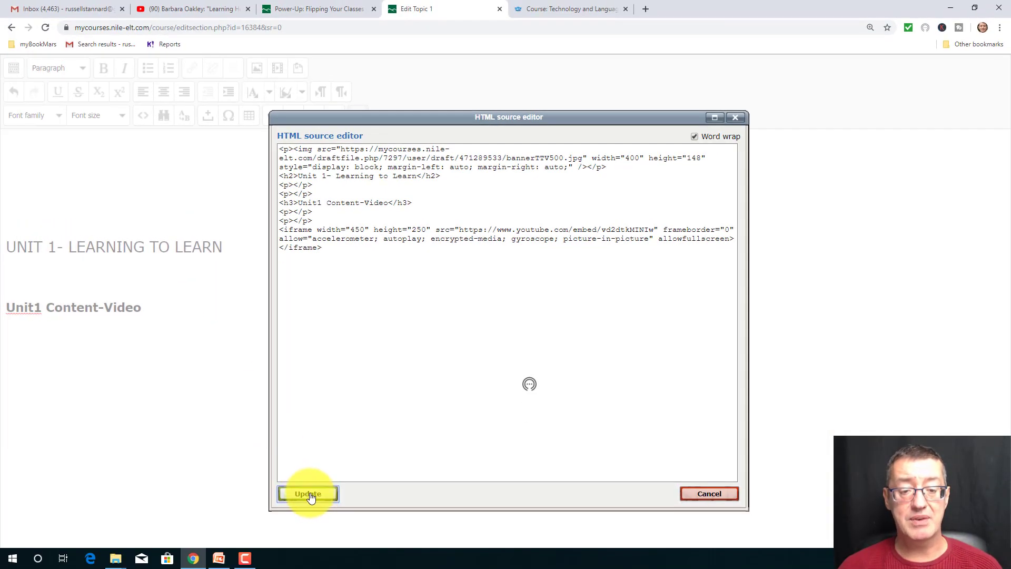
pyautogui.click(312, 497)
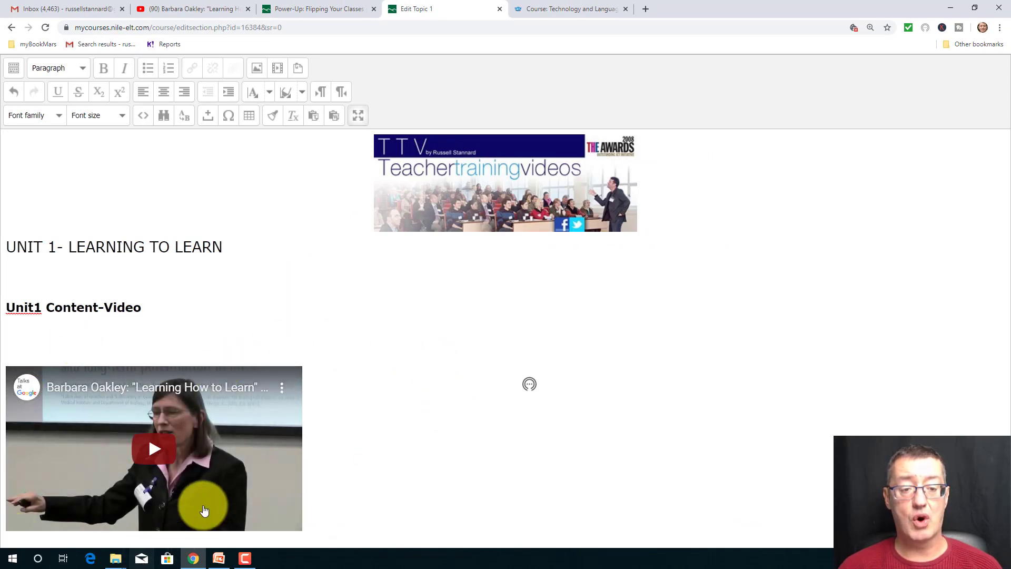
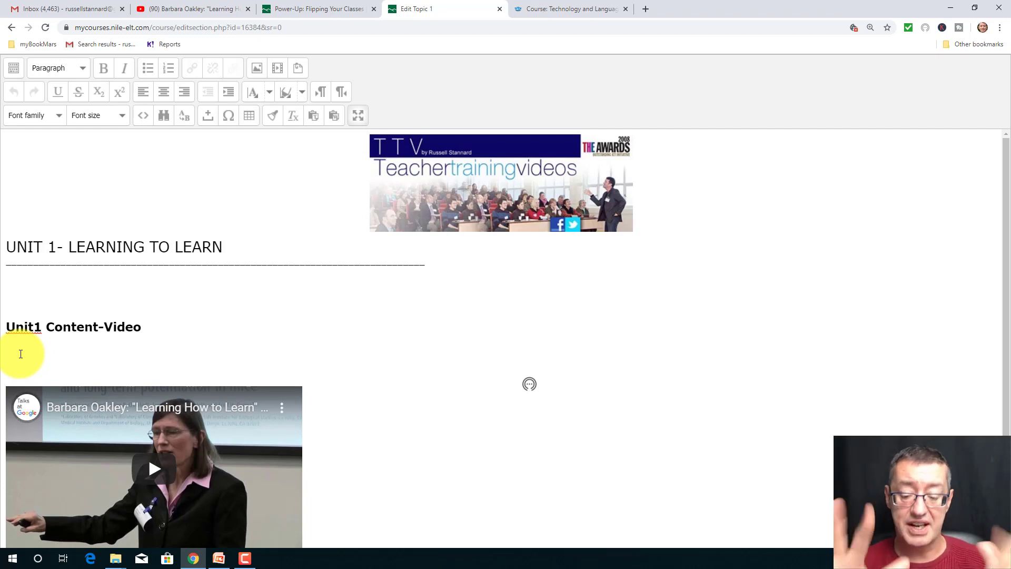
# Below "Unit1 Content-Video", describe the video's techniques to study more efficiently, ask students to watch, take notes and go to the discussion forum below, and save
pyautogui.write('This video looks at different techniques we can use to study more efficiently. Please watch the video, take notes and then go to the discussion forum below')
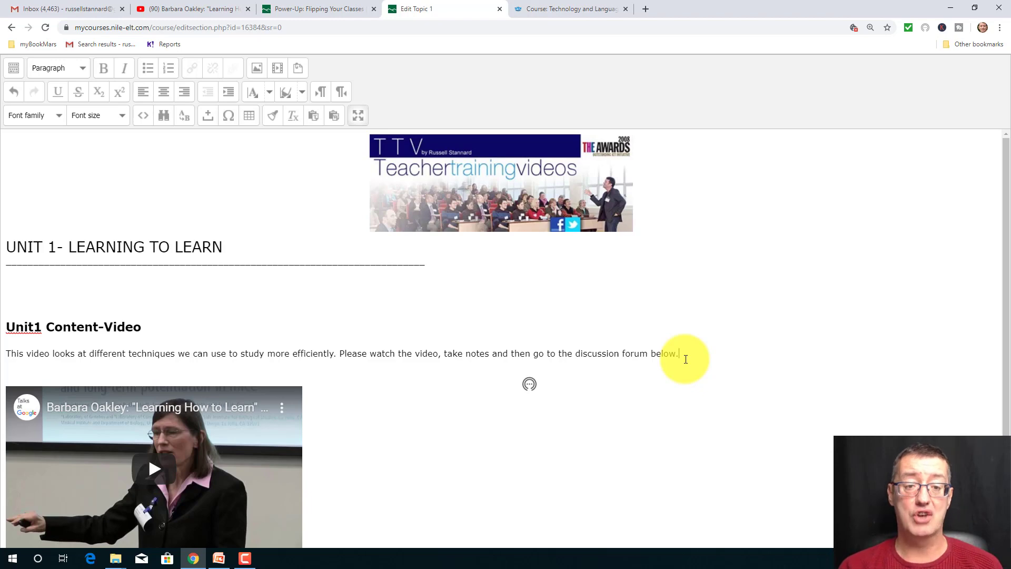
pyautogui.click(355, 117)
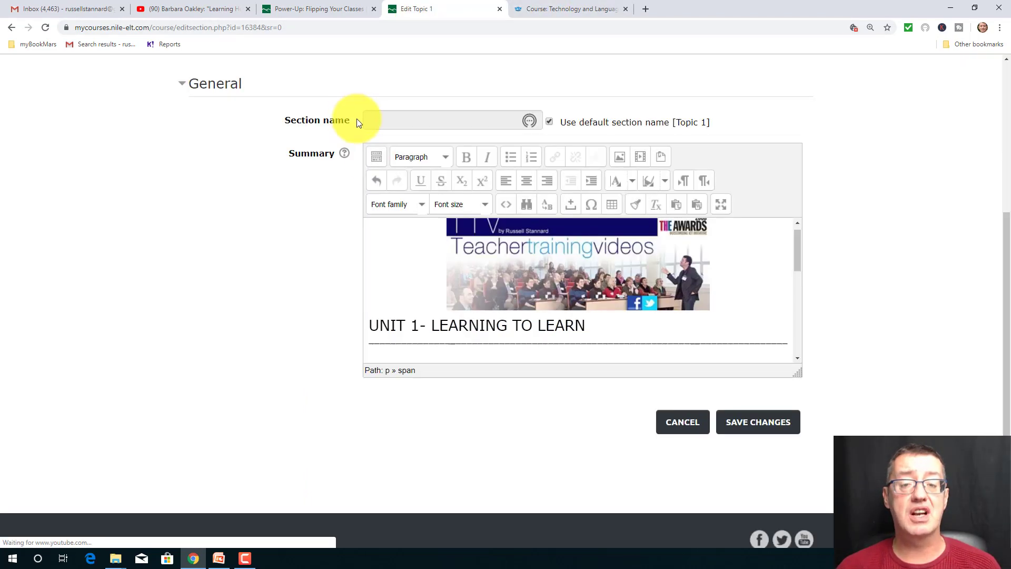
pyautogui.click(760, 424)
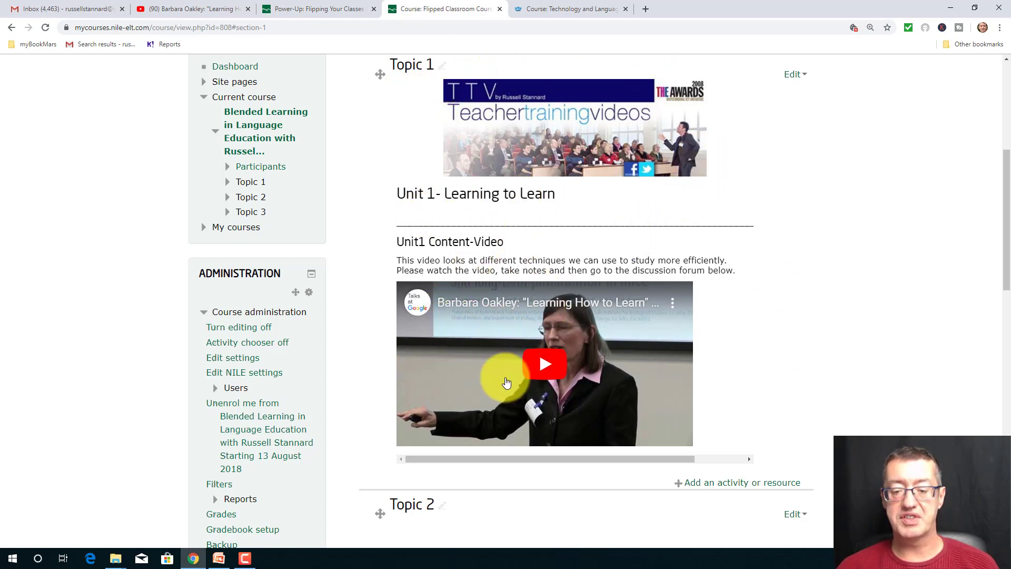
# Turn course editing off and examine how the Topic 1 banner, headings, text and video look on the course page
pyautogui.moveTo(1007, 209); pyautogui.dragTo(996, 140)
pyautogui.click(760, 166)
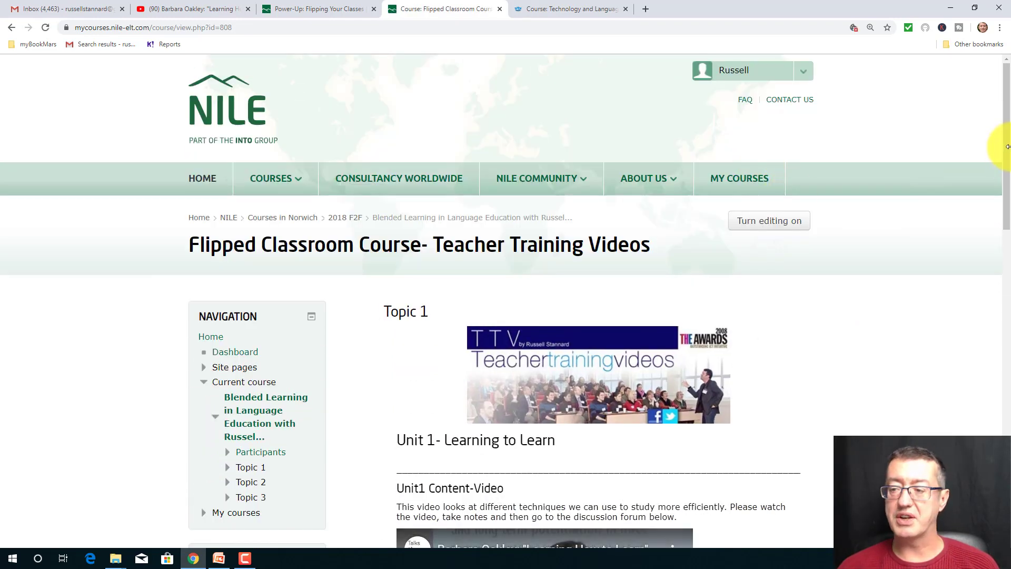
pyautogui.moveTo(1006, 149); pyautogui.dragTo(1006, 216)
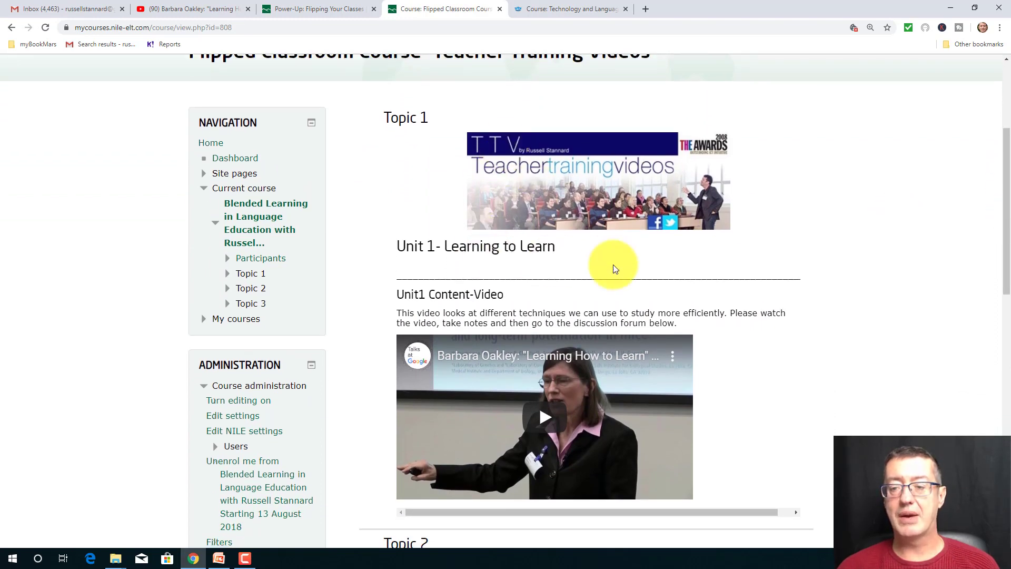
pyautogui.scroll(-3, 998, 255)
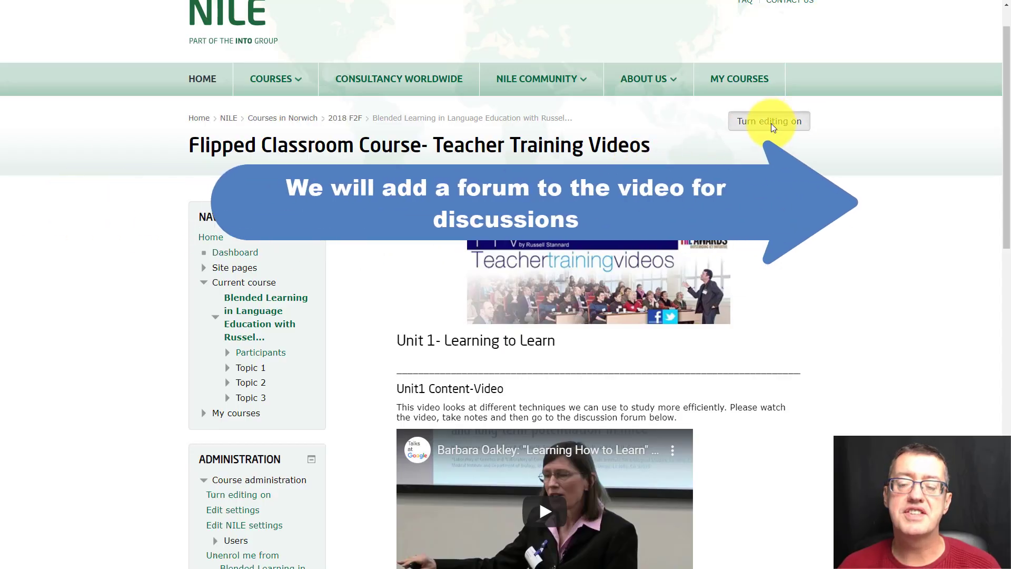
# Turn course editing on and start adding a Forum activity to Topic 1
pyautogui.click(770, 122)
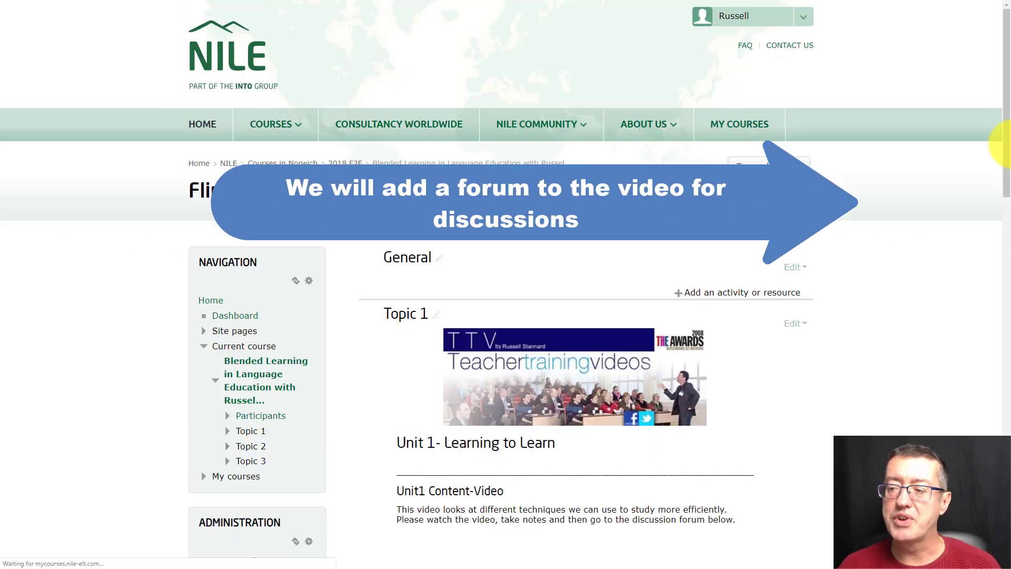
pyautogui.moveTo(1002, 143); pyautogui.dragTo(1005, 267)
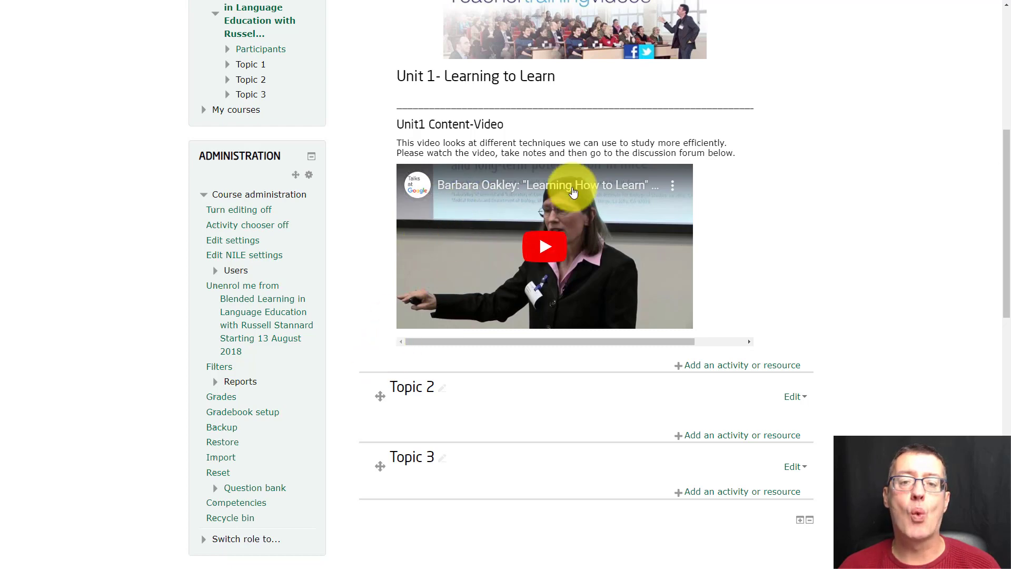
pyautogui.click(704, 366)
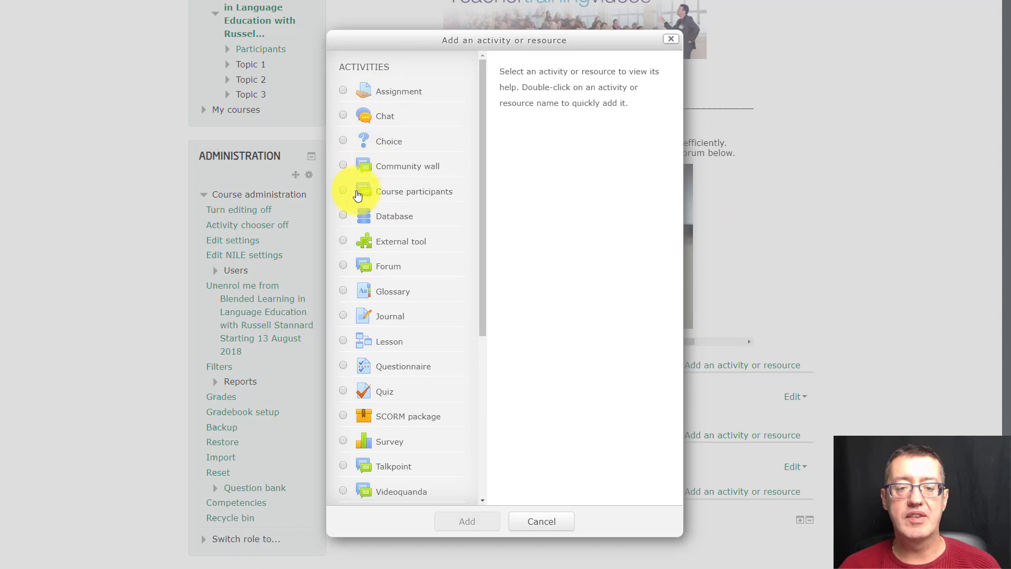
pyautogui.click(343, 267)
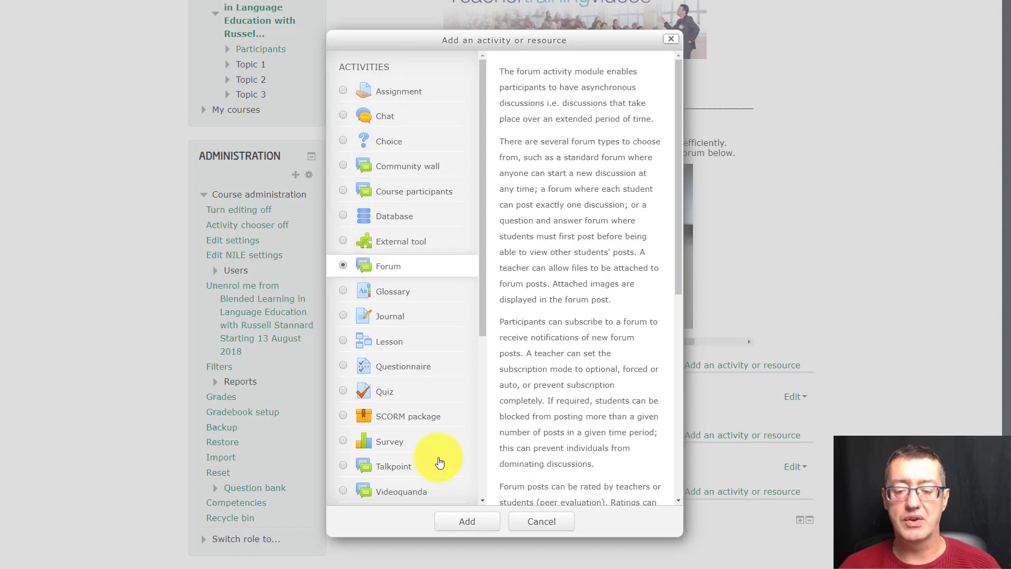
pyautogui.click(467, 523)
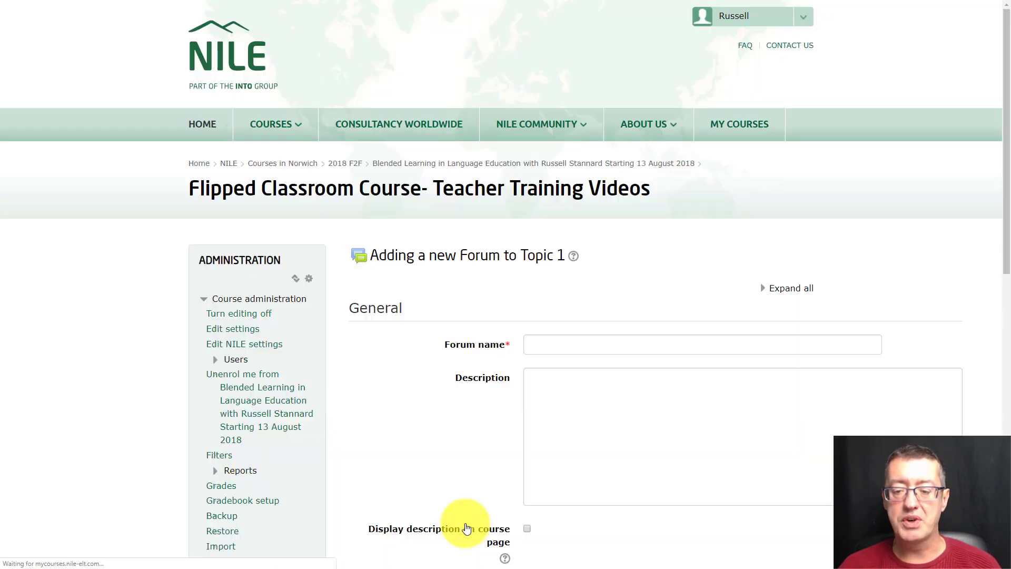
# Name the forum "Discussion about learning to learn." and enter the description "After the watching the video, click on this link and go to the discussion."
pyautogui.click(565, 344)
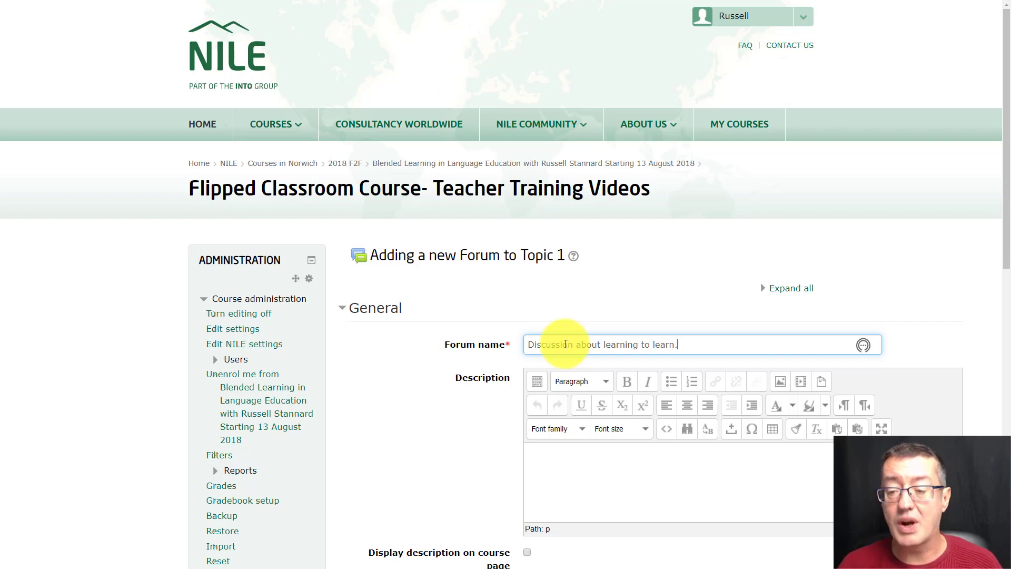
pyautogui.click(567, 463)
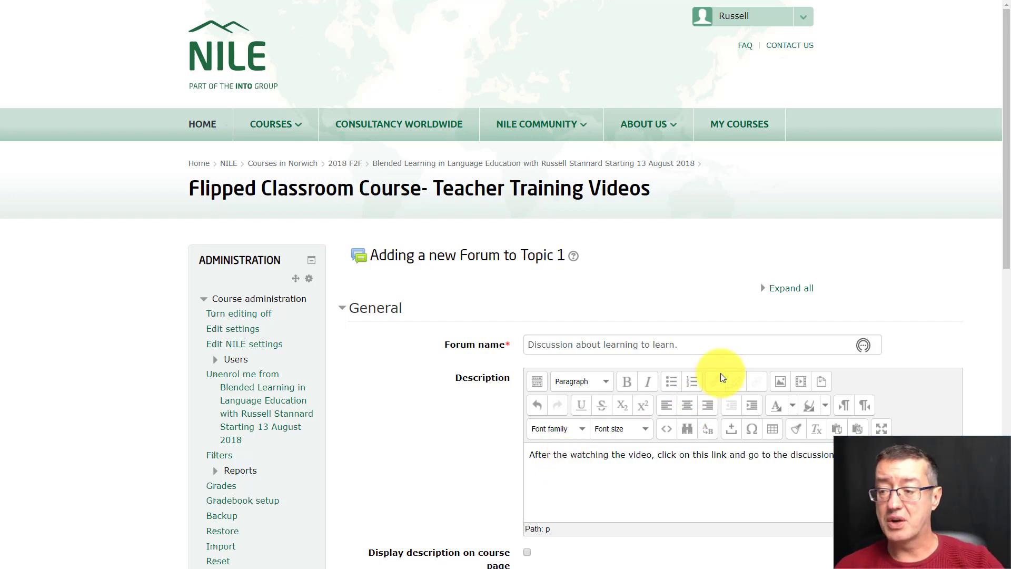
# Enable displaying the forum's description on the course page, then save the forum and return to the course
pyautogui.scroll(-1, 996, 281)
pyautogui.scroll(-4, 996, 282)
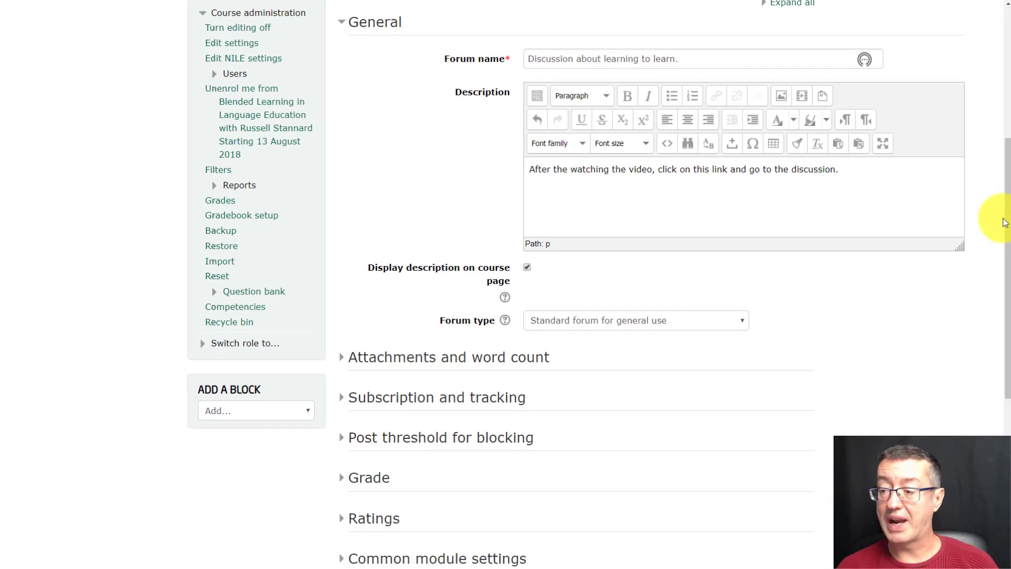
pyautogui.scroll(-6, 1006, 229)
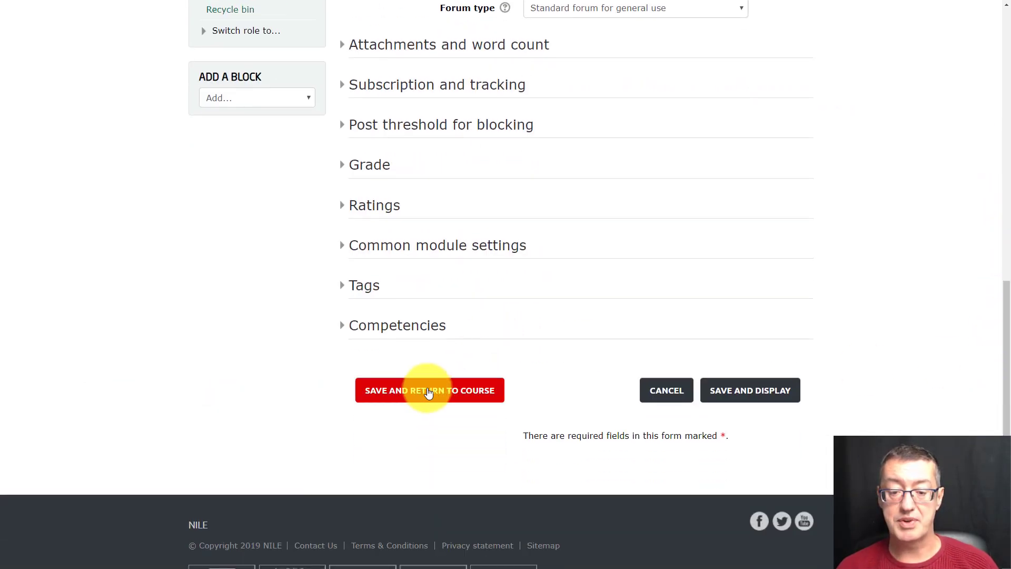
pyautogui.click(420, 395)
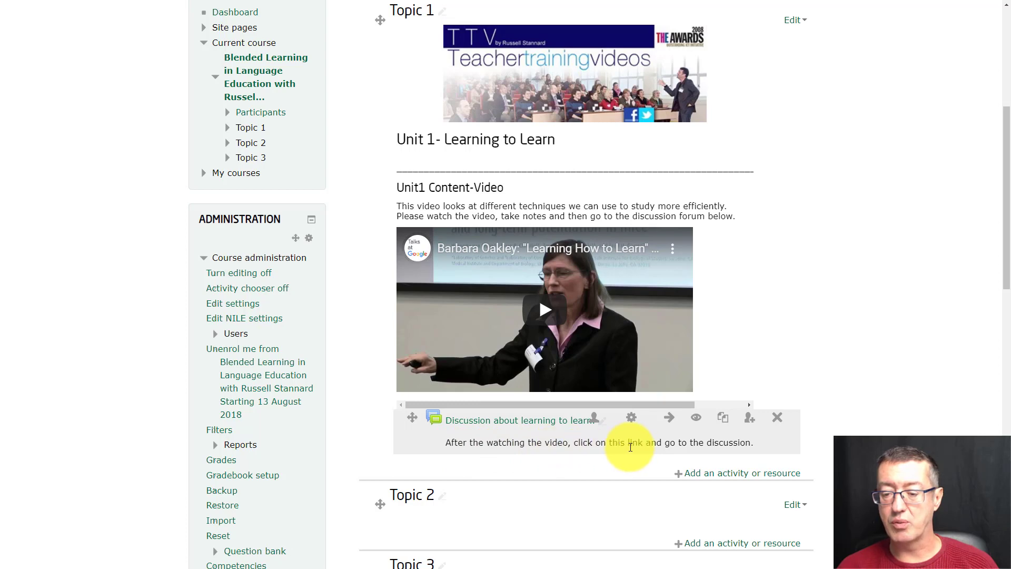
# Start a new discussion topic in the Topic 1 forum with the subject "Learning to learn"
pyautogui.click(537, 423)
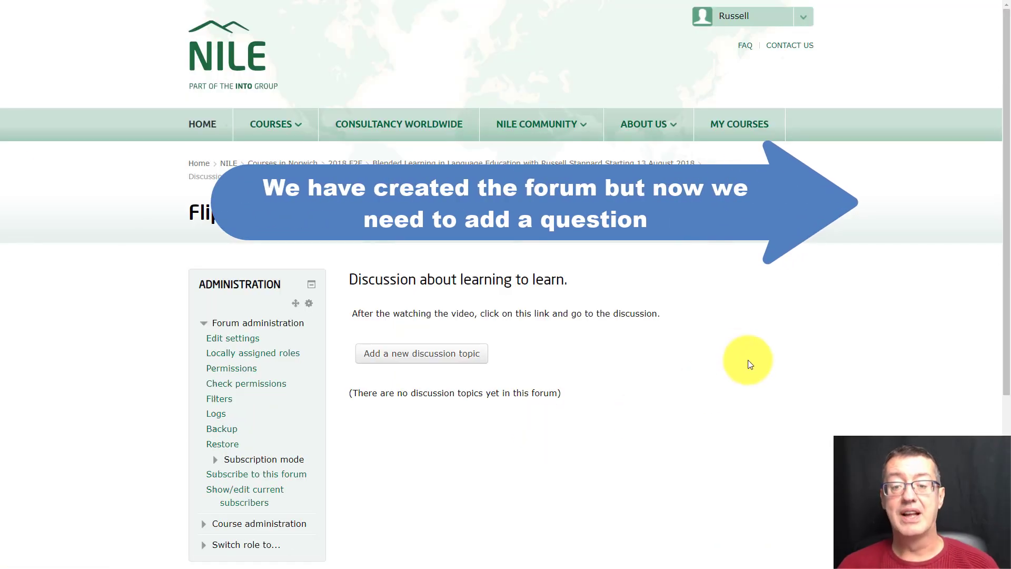
pyautogui.click(407, 358)
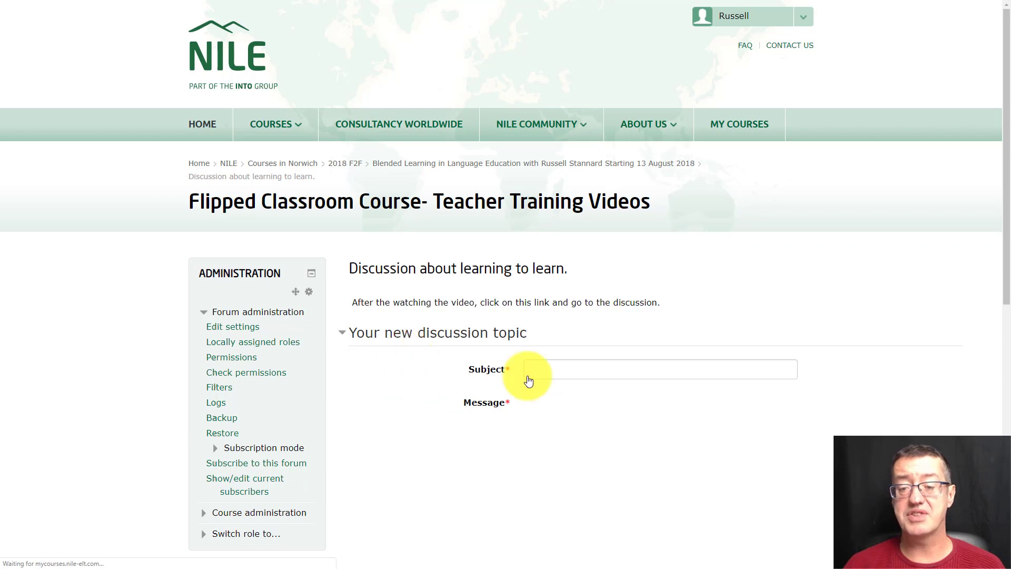
pyautogui.click(557, 373)
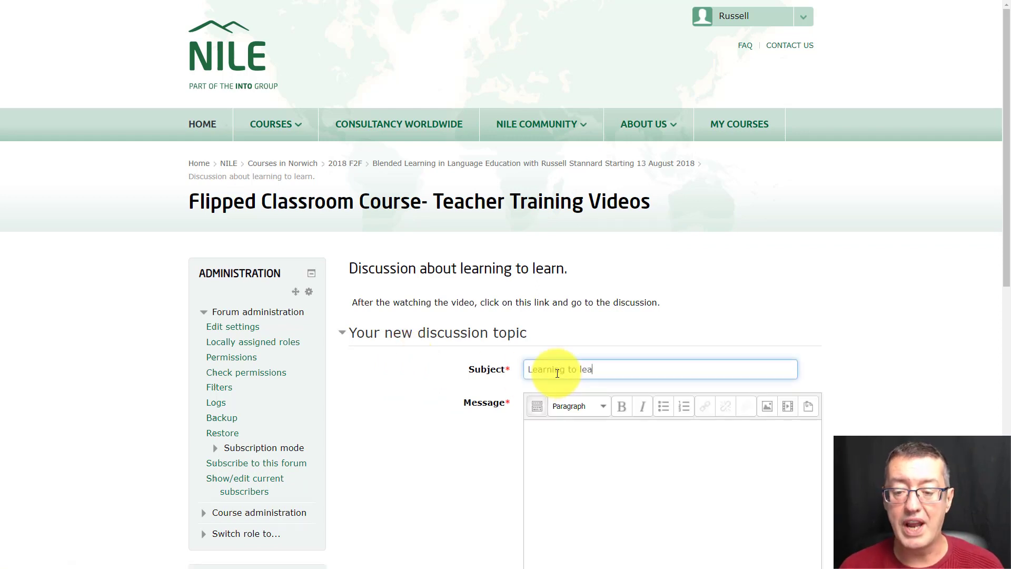
# Enter a message asking for one especially liked idea from the lecture, the reason, and an answer via the reply button, then post it
pyautogui.click(564, 442)
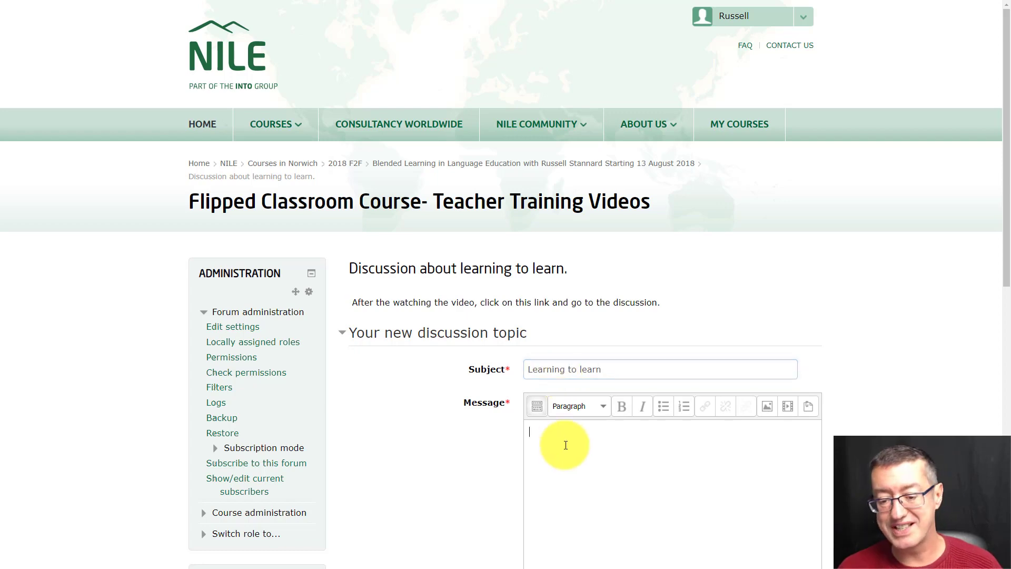
pyautogui.write('Choose one idea that you especially liked regarding the learning to learn lecture. Please explain why you like it. To answer click on the reply button.')
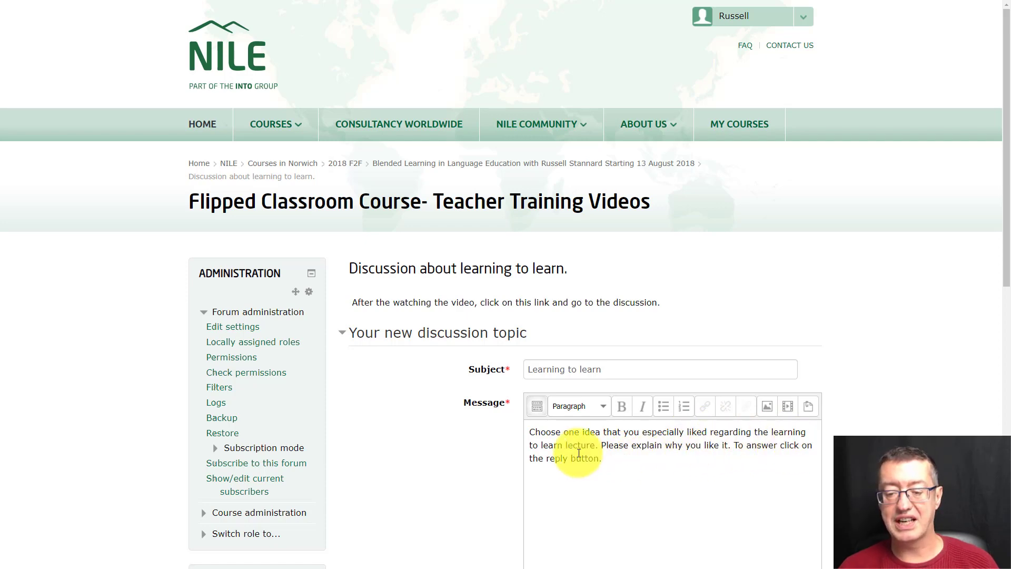
pyautogui.moveTo(1004, 270); pyautogui.dragTo(1007, 515)
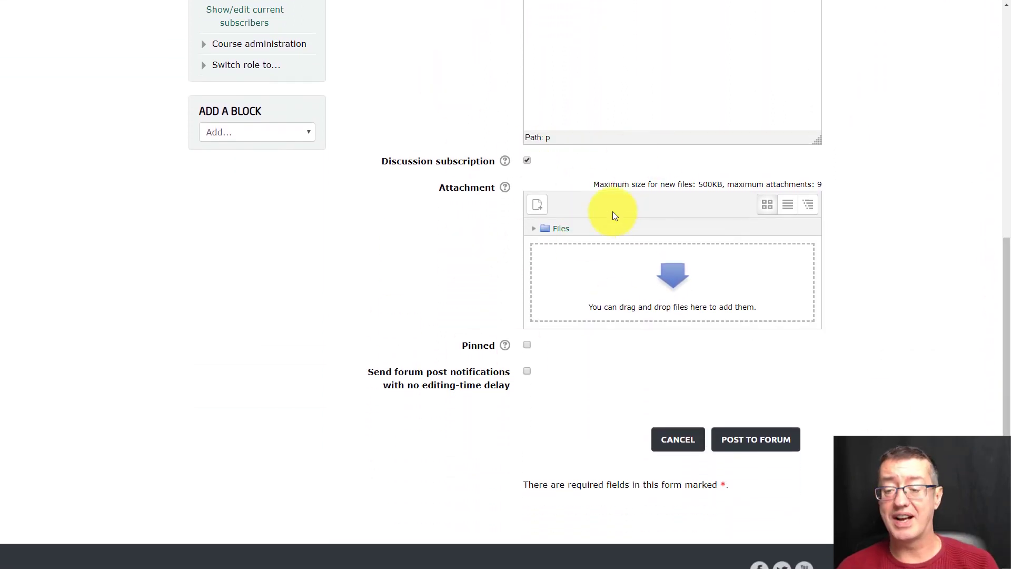
pyautogui.click(751, 447)
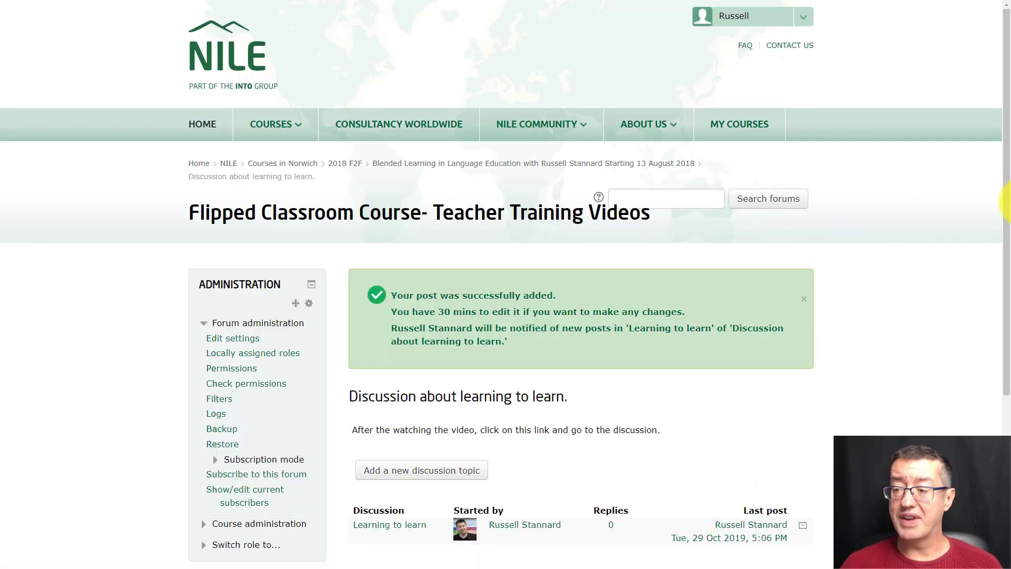
# Open the "Learning to learn" discussion to check its question, then return to the course page and review Topic 1
pyautogui.scroll(-3, 632, 346)
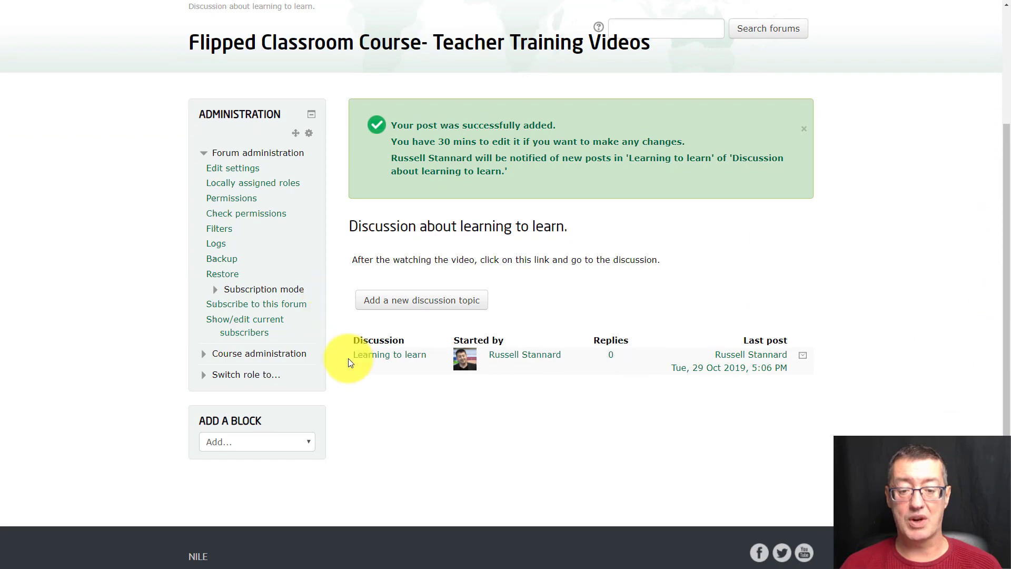
pyautogui.click(389, 363)
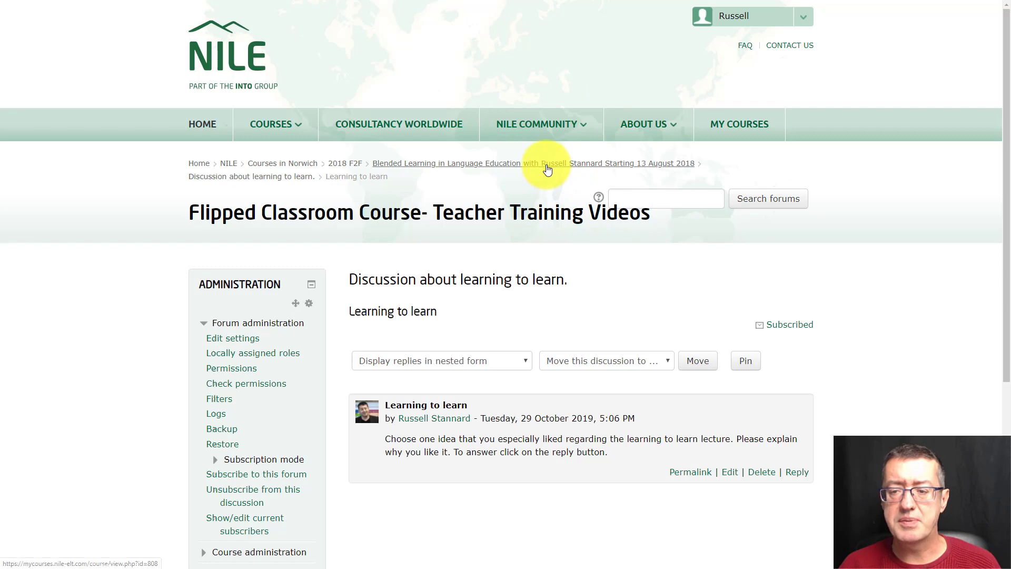
pyautogui.click(545, 167)
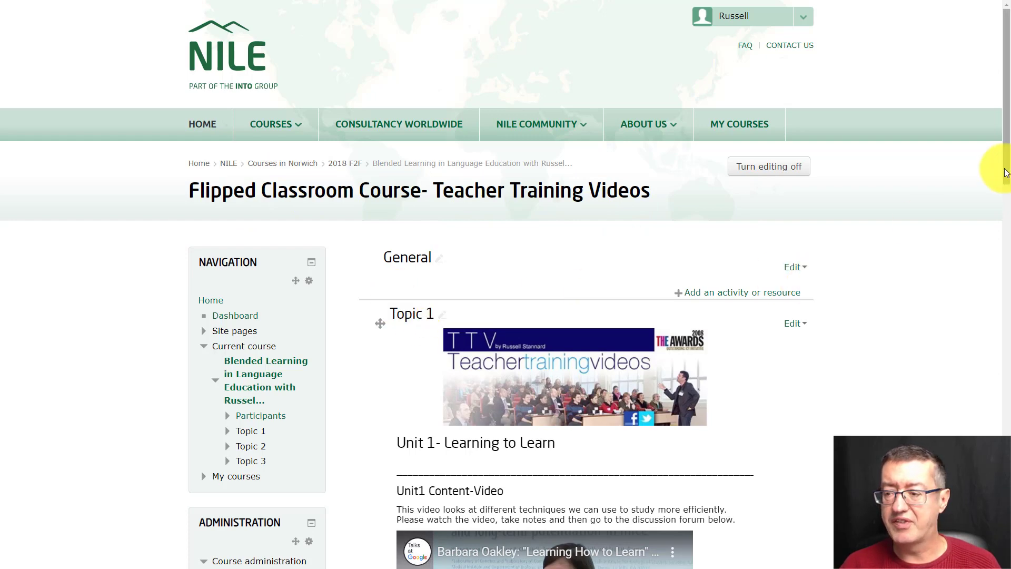
pyautogui.moveTo(1006, 168); pyautogui.dragTo(1006, 246)
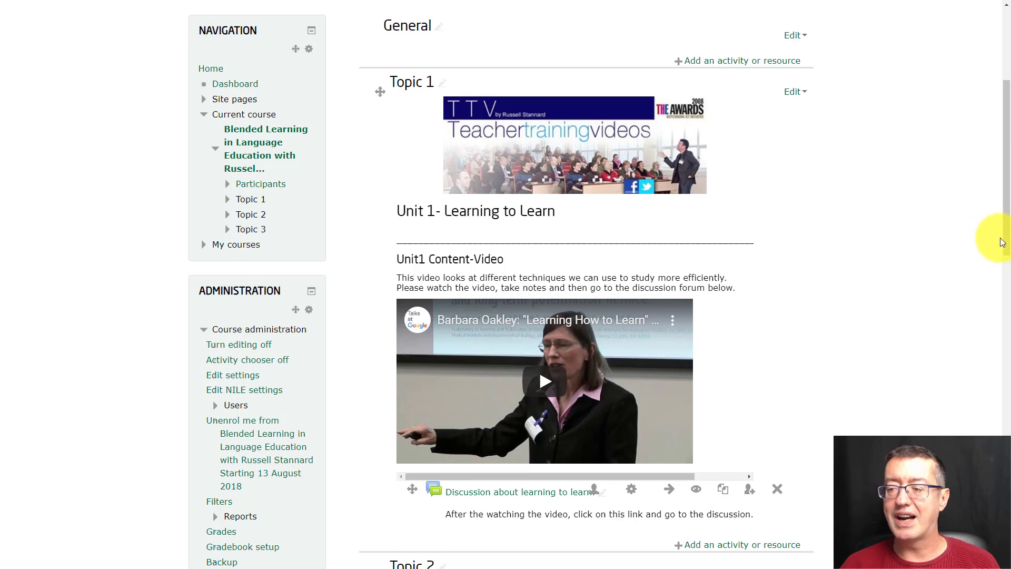
# Open the General section's summary for editing
pyautogui.scroll(4, 1004, 222)
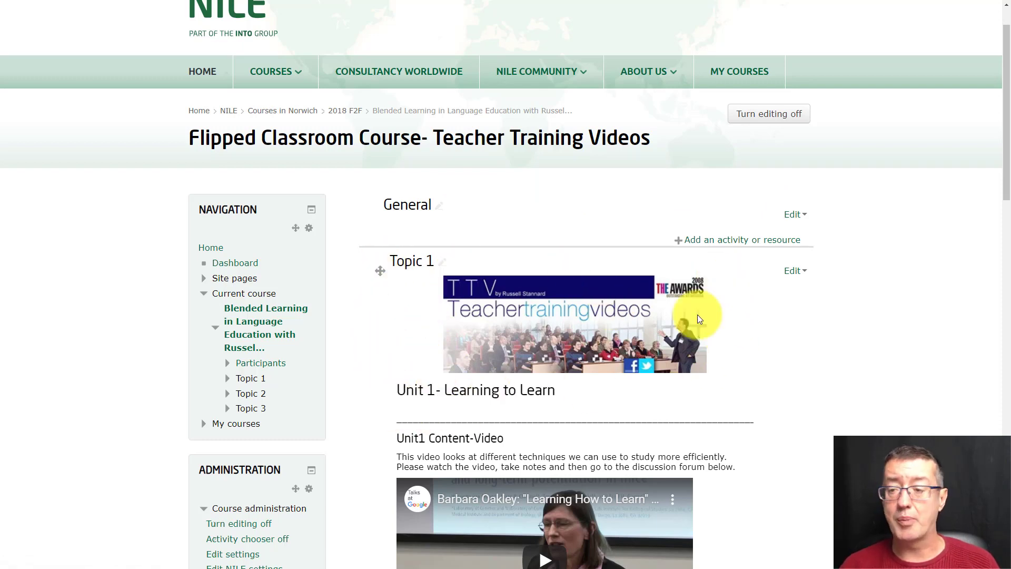
pyautogui.click(790, 215)
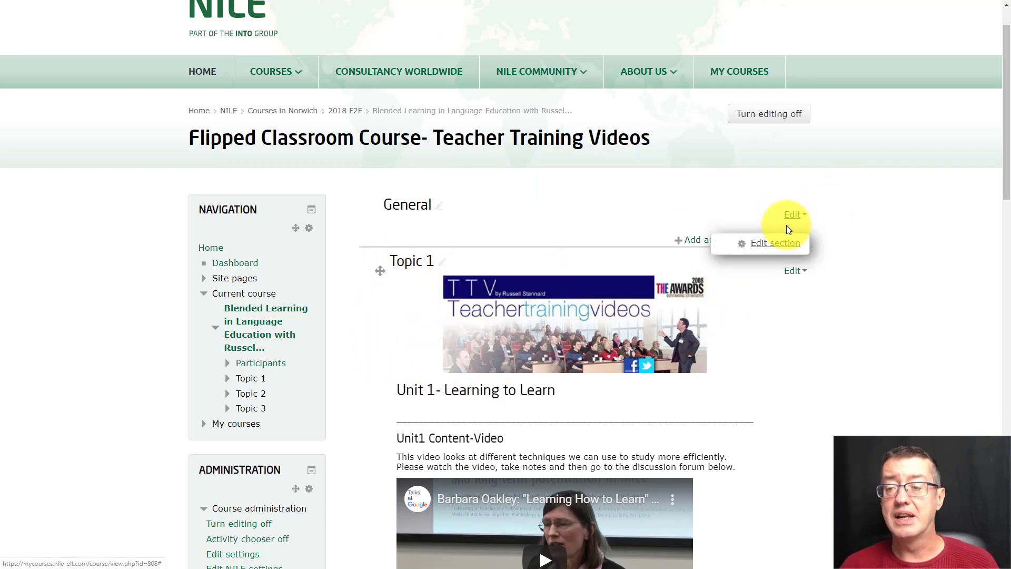
pyautogui.click(781, 242)
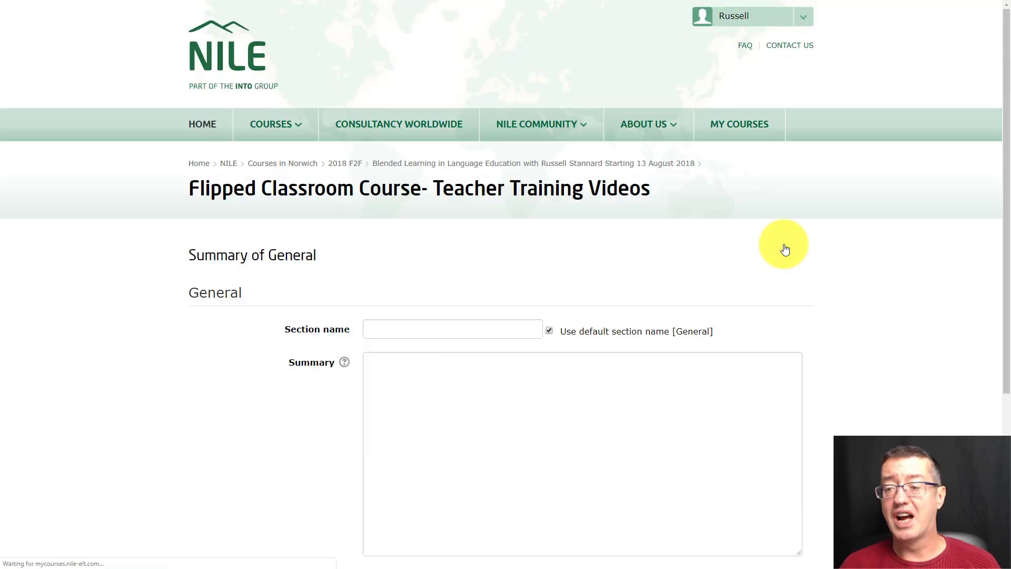
pyautogui.click(402, 489)
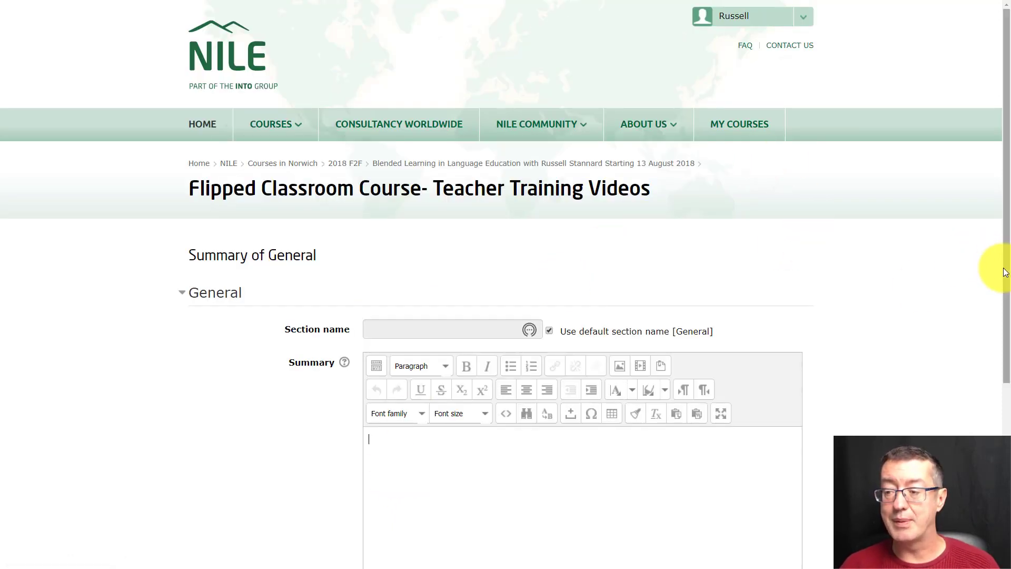
pyautogui.scroll(-3, 995, 295)
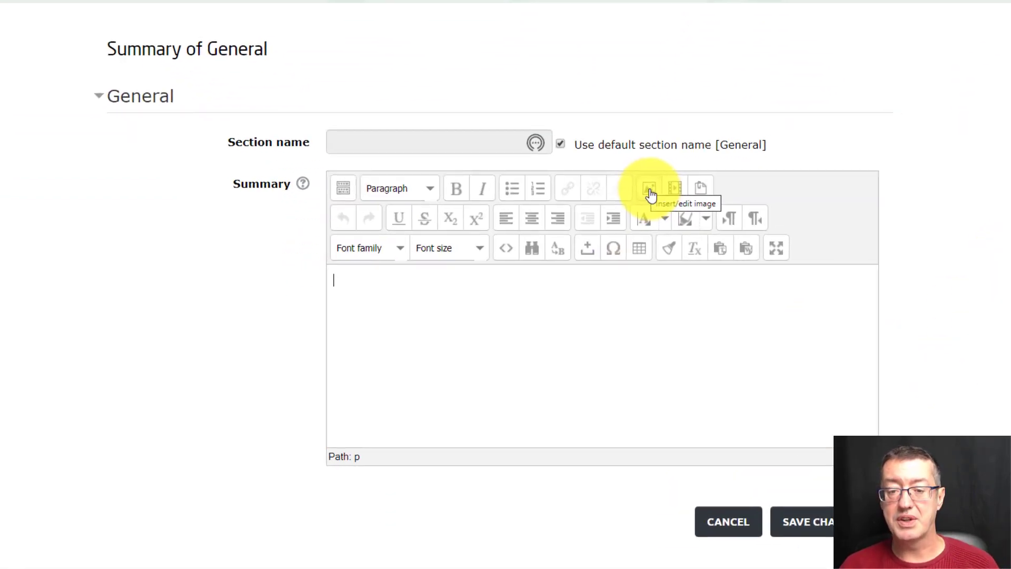
# Insert the recent file bannerTTV500.jpg into the General summary, overwriting the existing file of that name
pyautogui.click(650, 194)
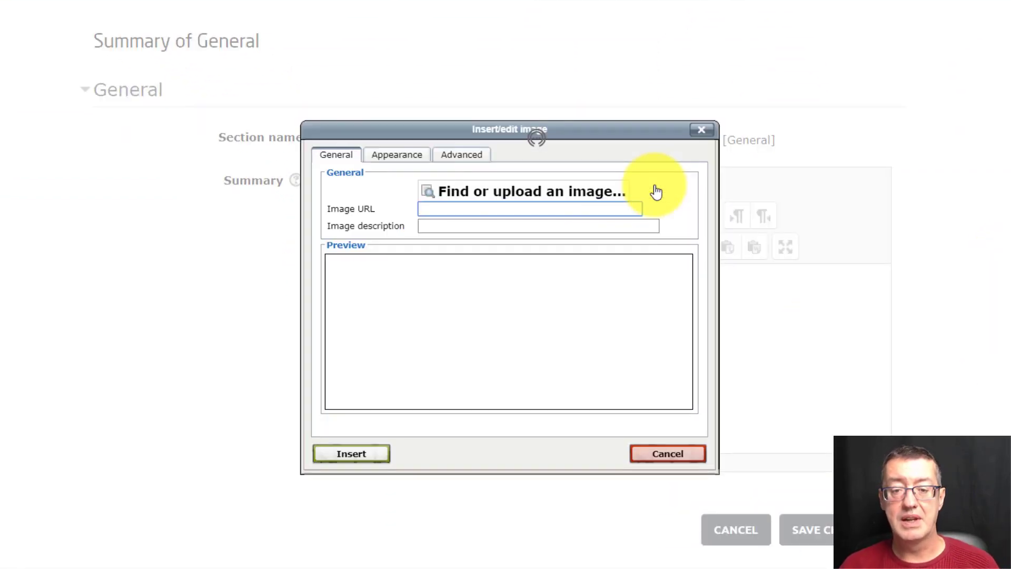
pyautogui.click(465, 196)
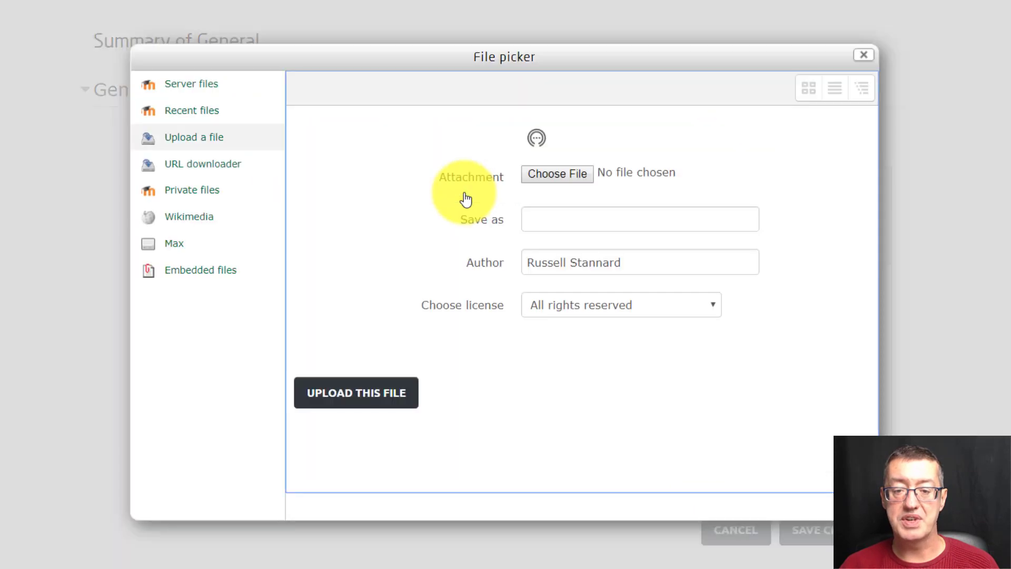
pyautogui.click(200, 112)
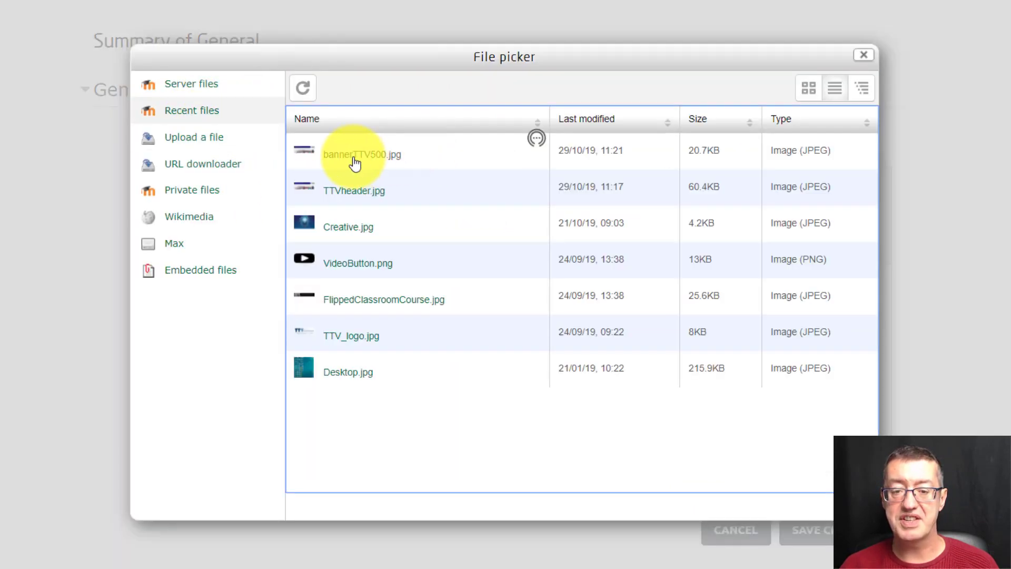
pyautogui.click(355, 158)
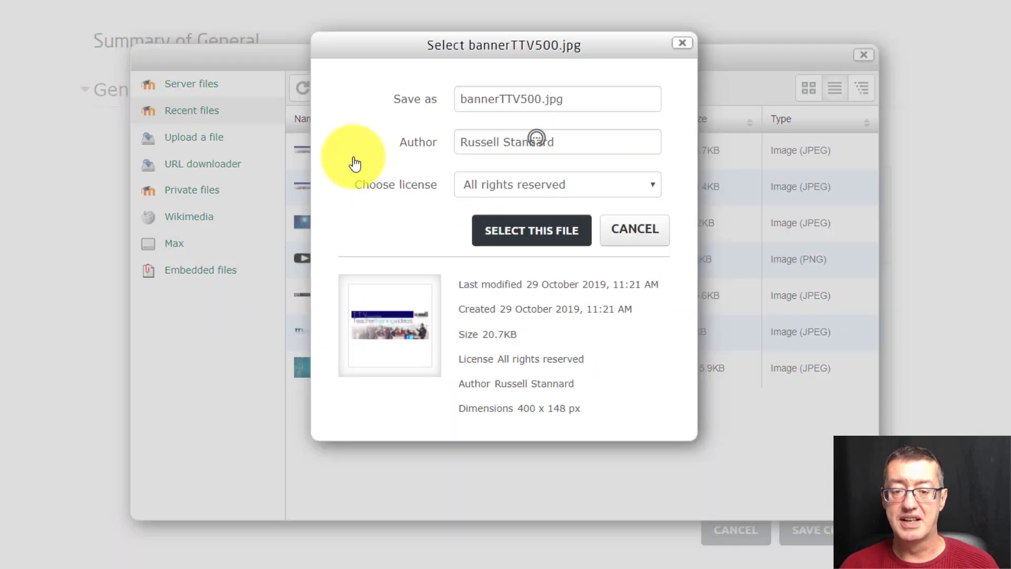
pyautogui.click(542, 236)
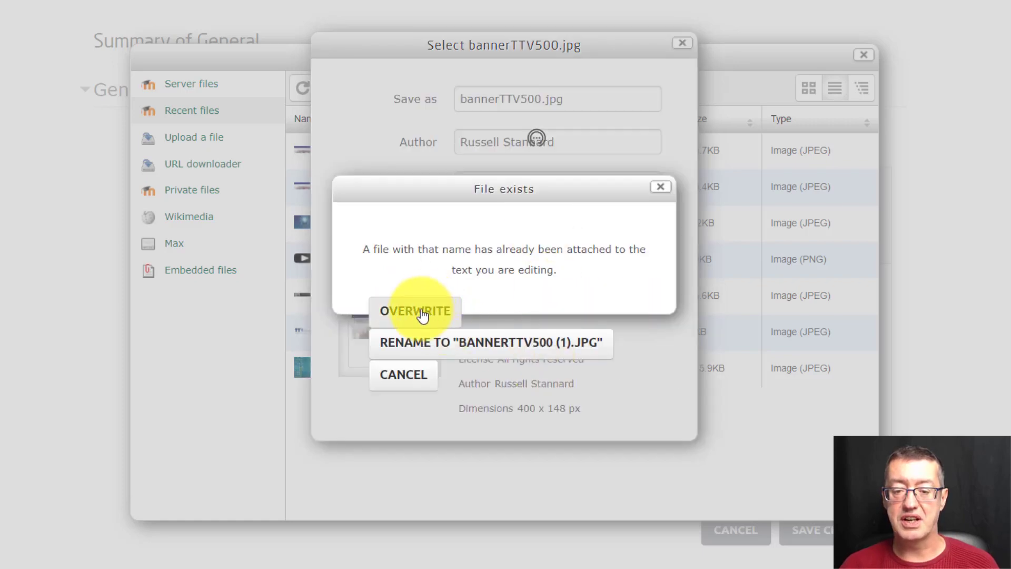
pyautogui.click(423, 313)
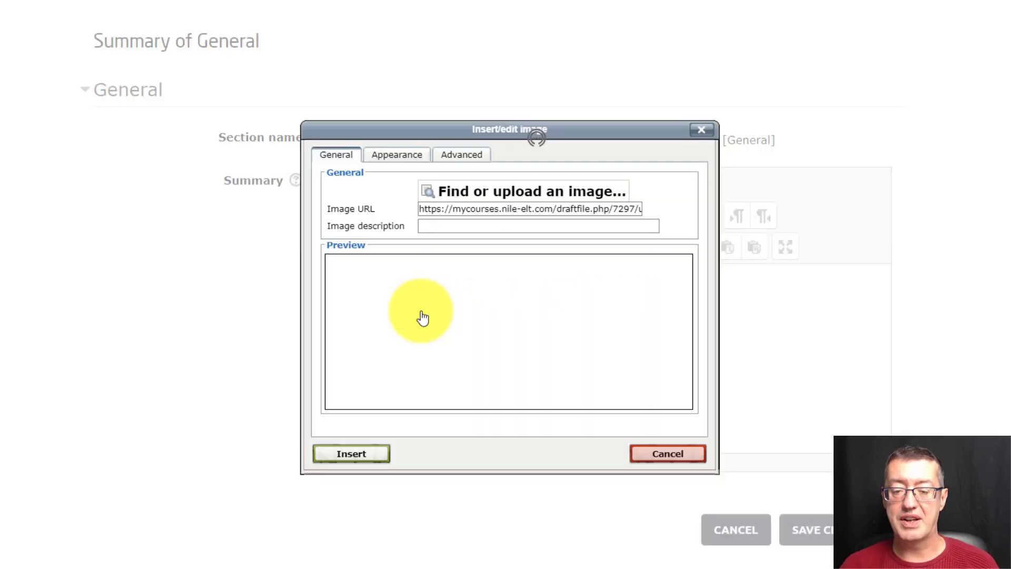
pyautogui.click(350, 453)
# Centre the banner image in the General summary
pyautogui.click(453, 318)
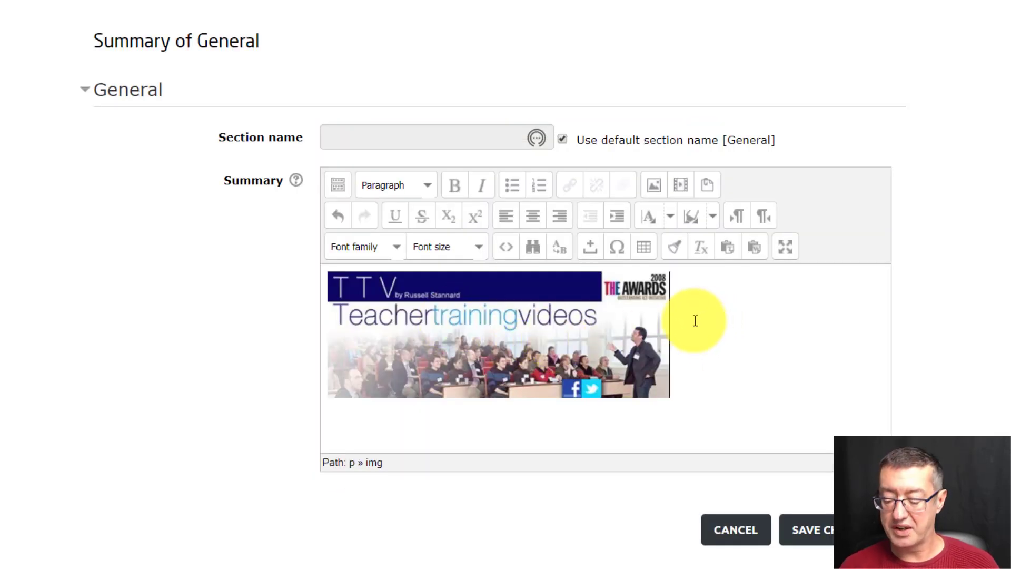
pyautogui.hotkey('ctrl', 'a')
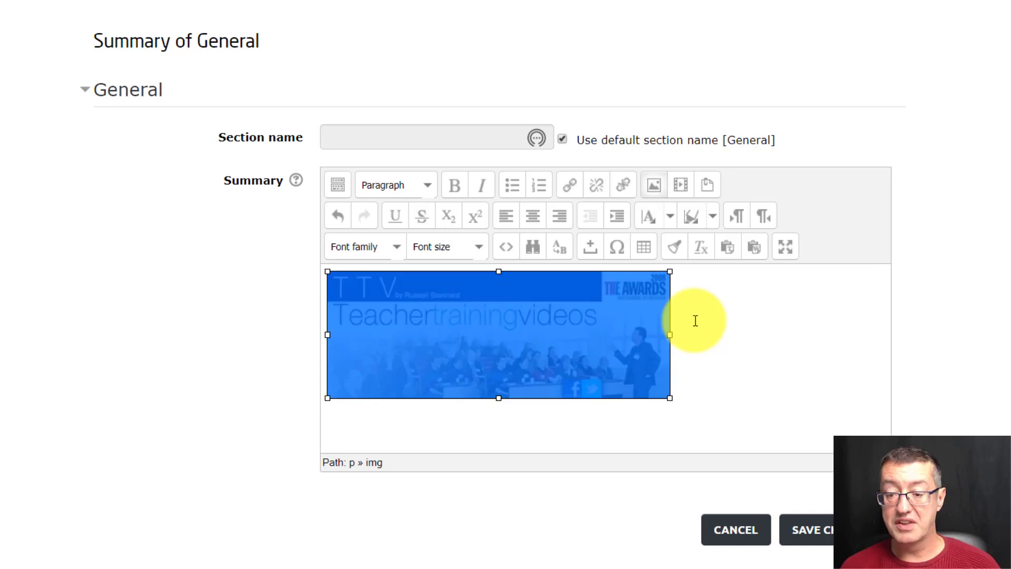
pyautogui.click(532, 215)
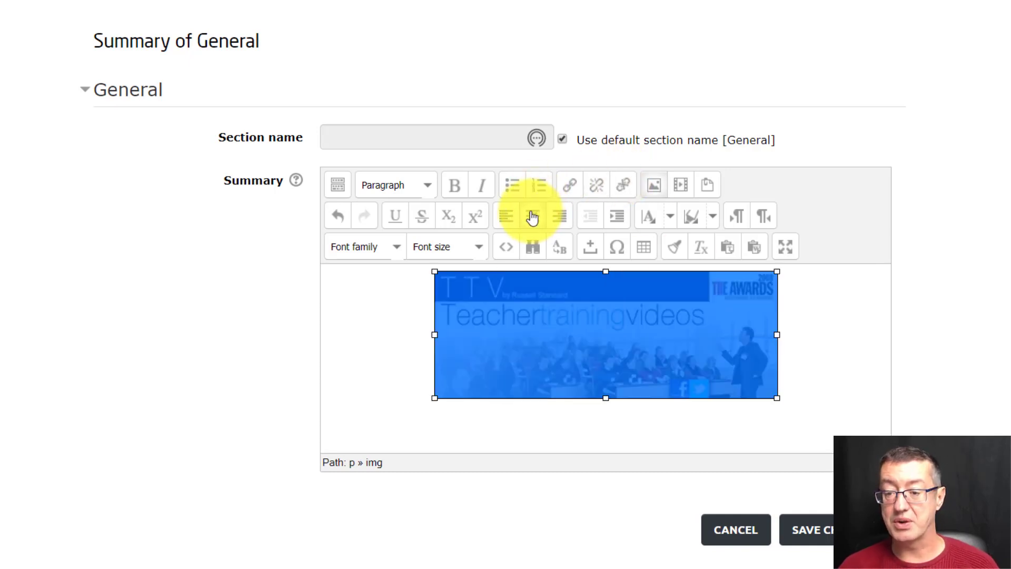
# Add "General Course Information" below the banner, format it as Heading 2, and save the General section
pyautogui.click(818, 353)
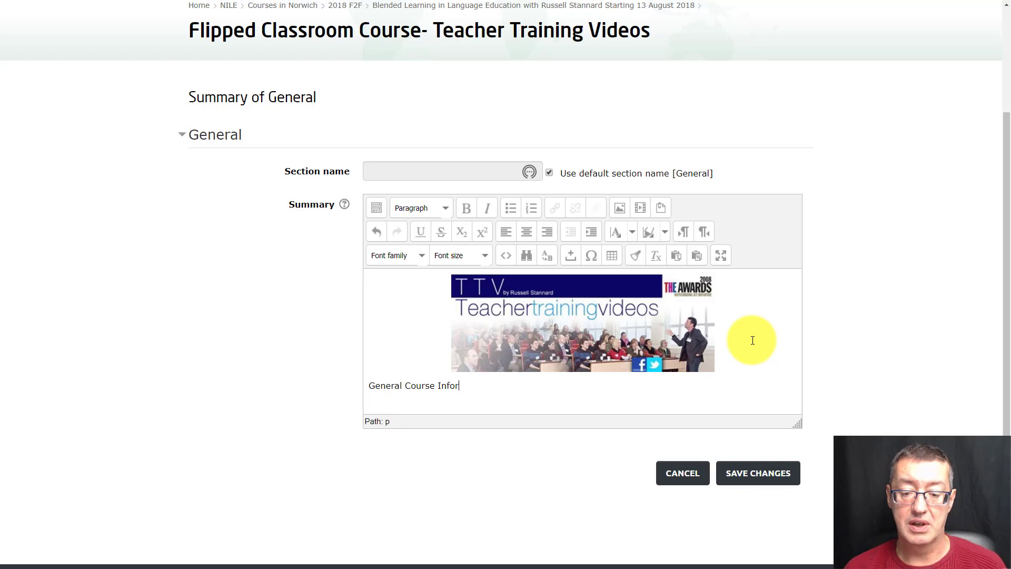
pyautogui.write('n')
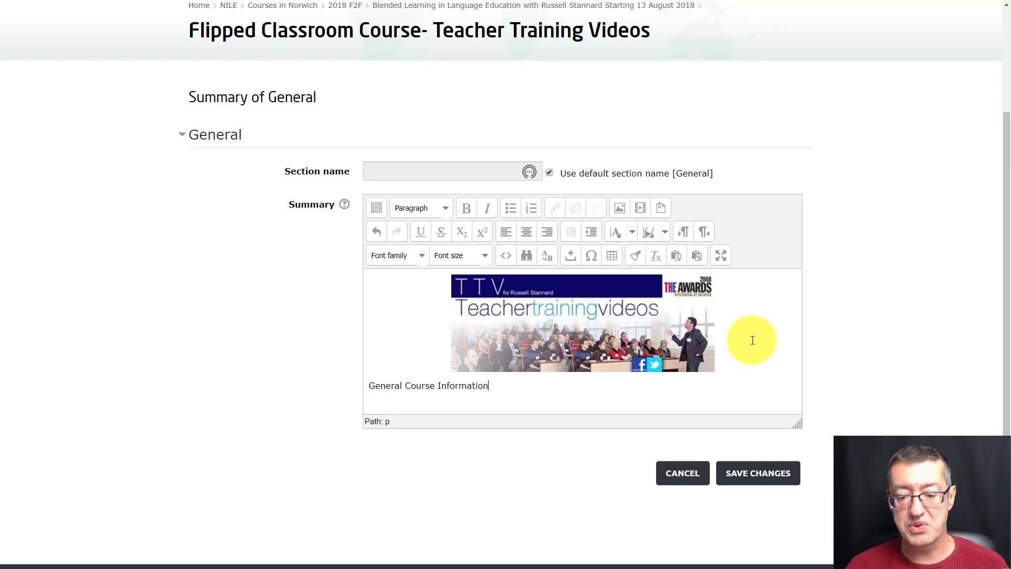
pyautogui.moveTo(490, 386); pyautogui.dragTo(378, 388)
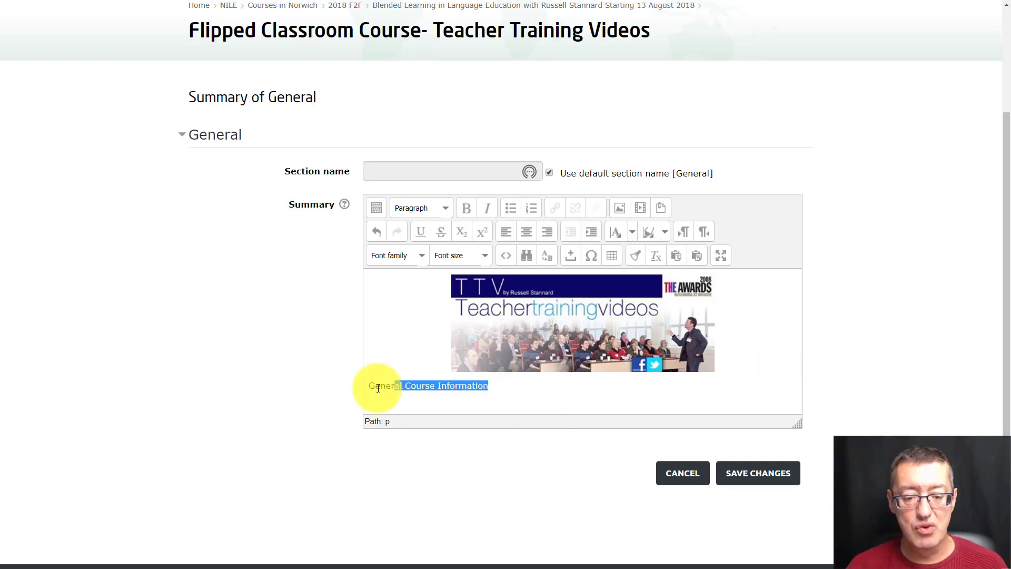
pyautogui.click(420, 207)
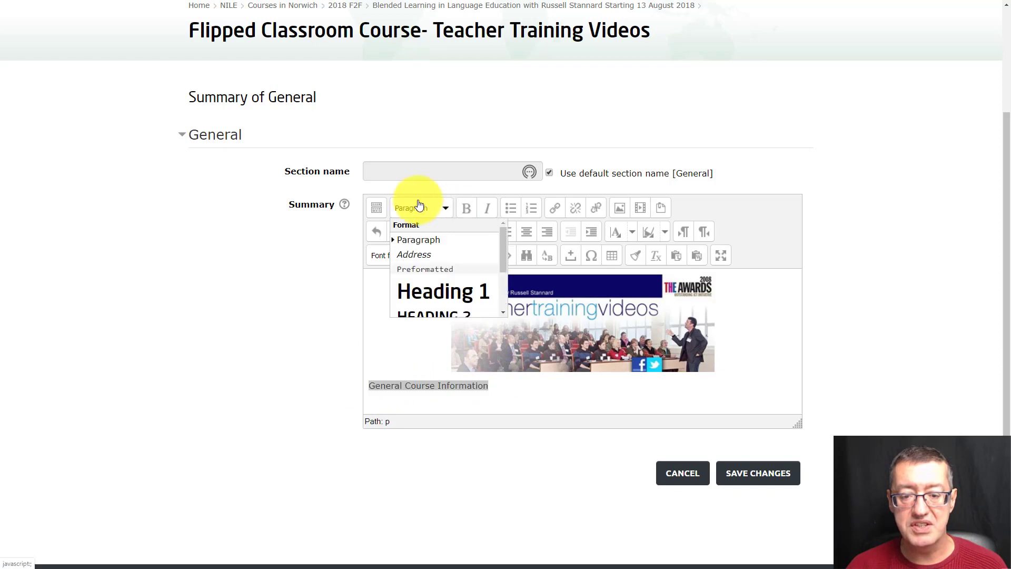
pyautogui.scroll(-2, 499, 266)
pyautogui.click(441, 285)
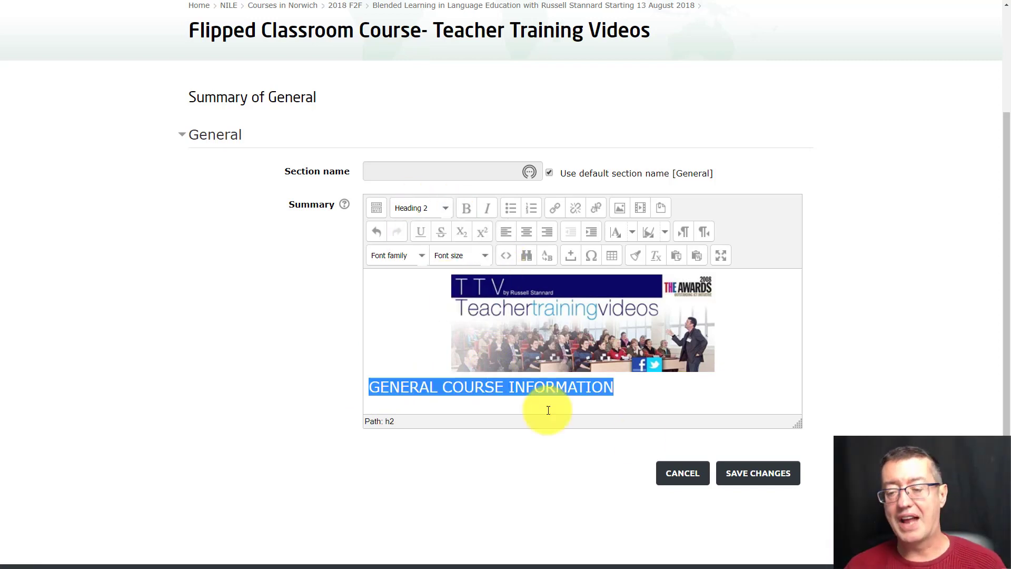
pyautogui.click(745, 476)
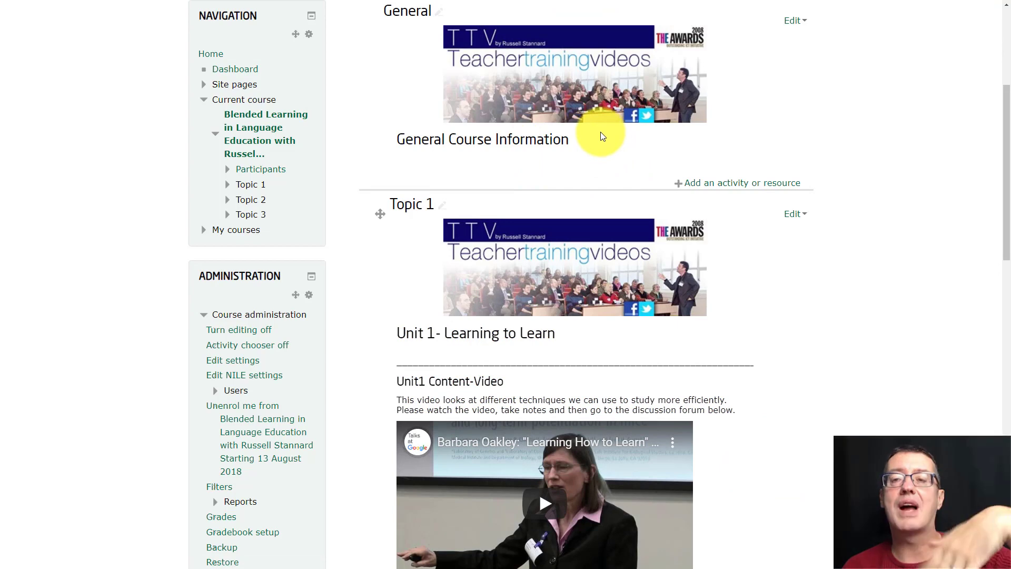
# Paste the copied "Flipping Your Classes" course description below the General Course Information heading in the General section's summary and save it
pyautogui.click(795, 24)
pyautogui.click(782, 49)
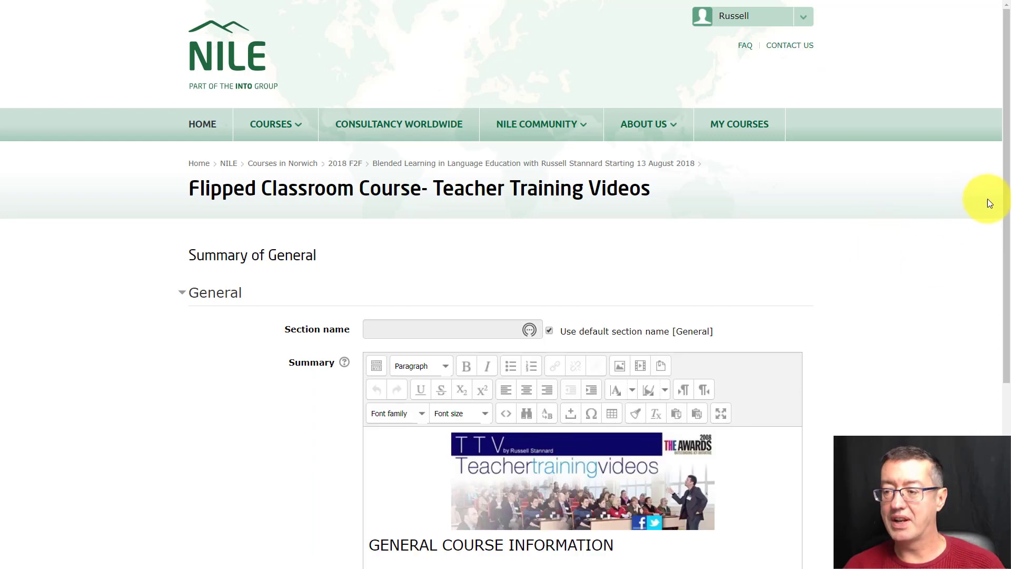
pyautogui.scroll(-4, 995, 237)
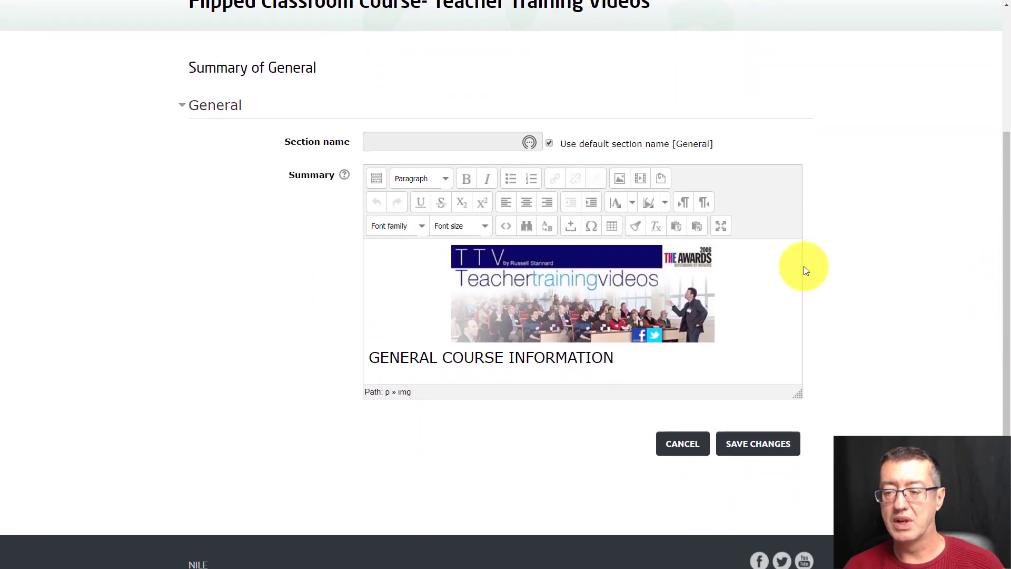
pyautogui.click(720, 225)
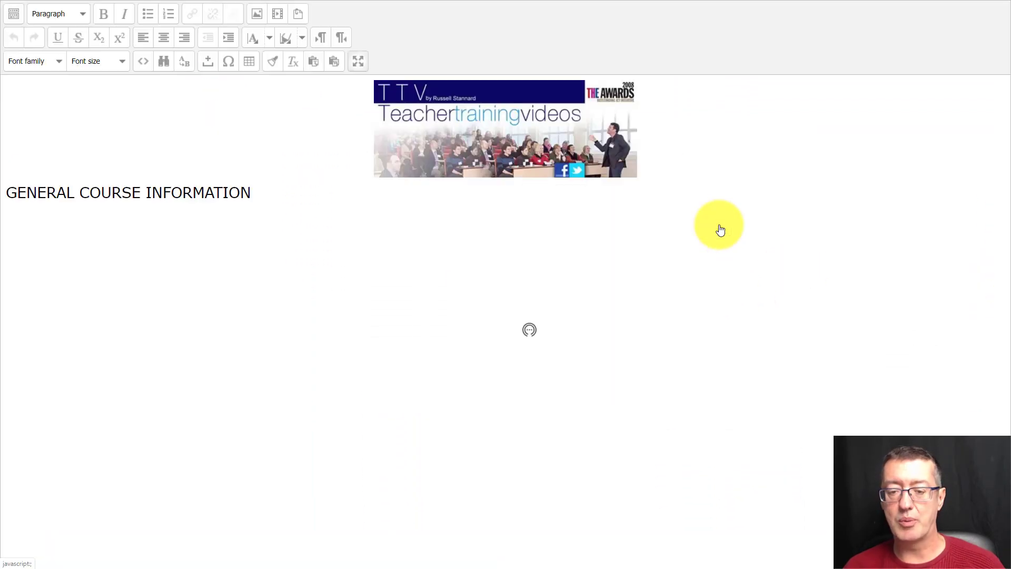
pyautogui.click(258, 190)
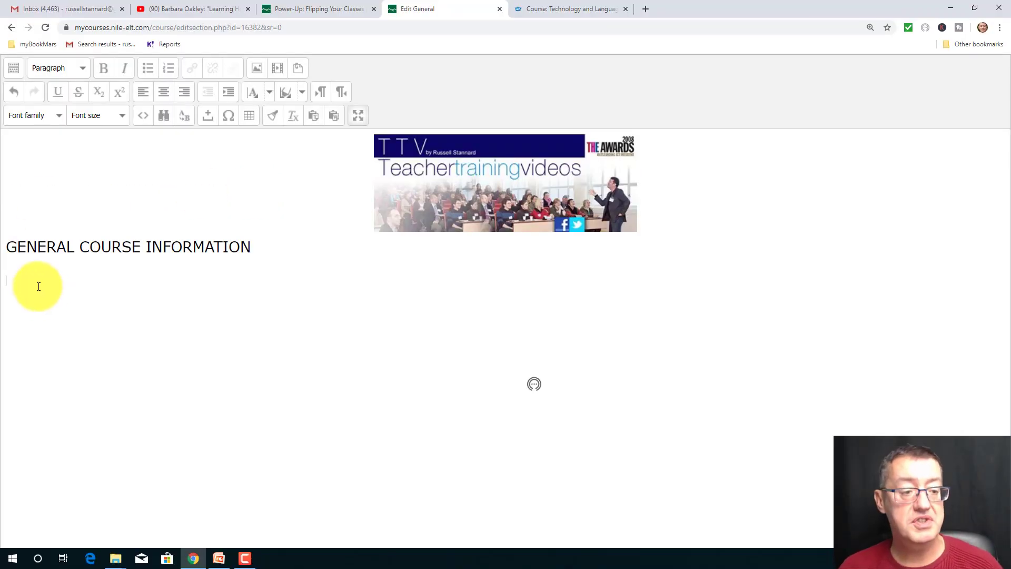
pyautogui.hotkey('ctrl', 'v')
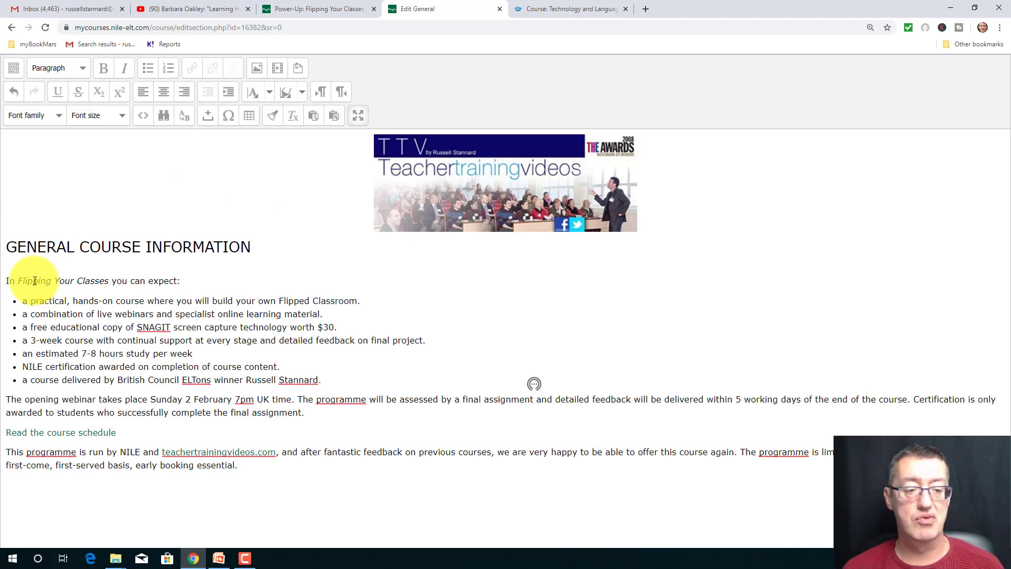
pyautogui.click(357, 115)
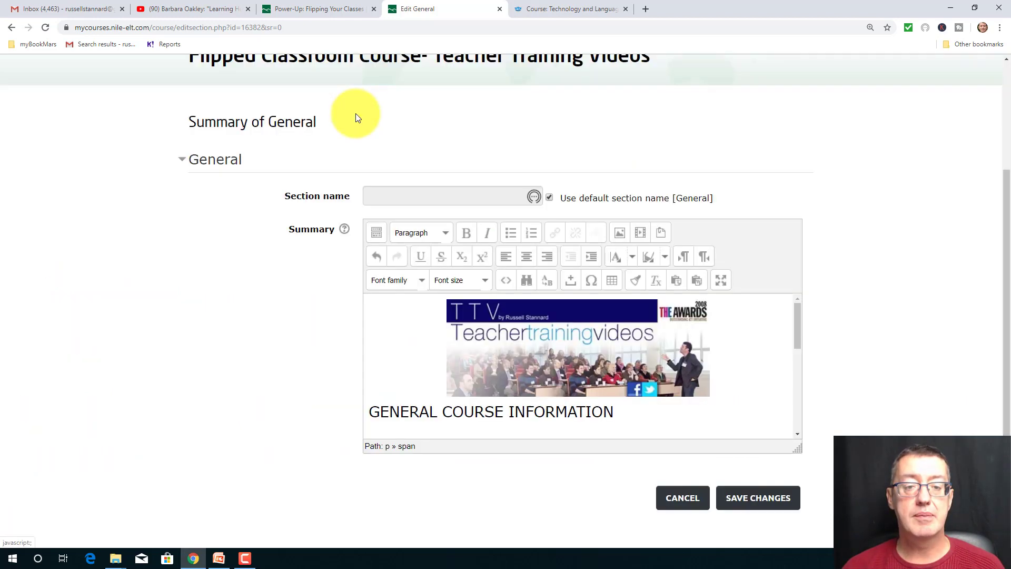
pyautogui.click(759, 501)
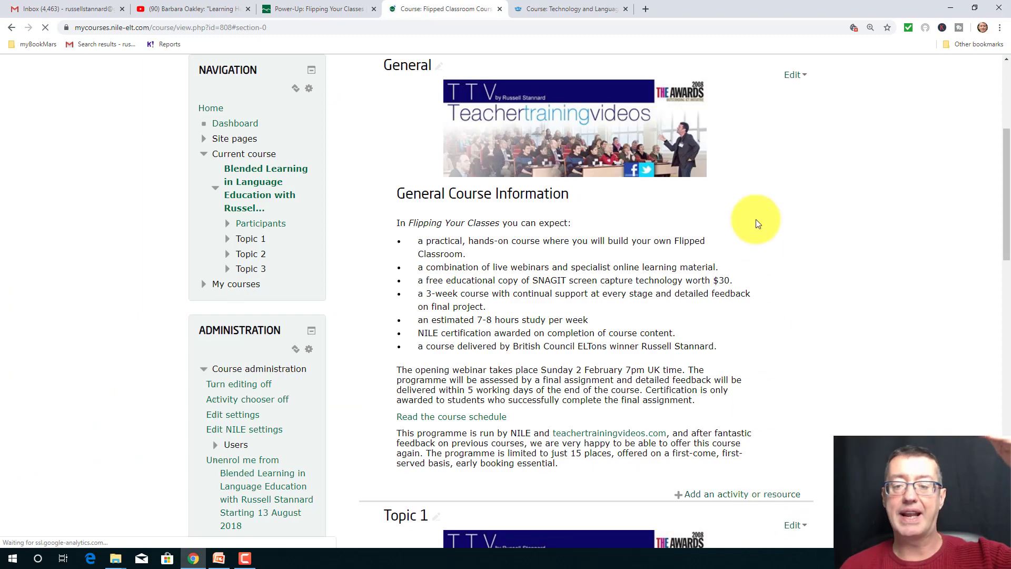
# Insert a full-width line of underscores beneath the General Course Information heading in the General summary and save the section
pyautogui.moveTo(1000, 241); pyautogui.dragTo(866, 215)
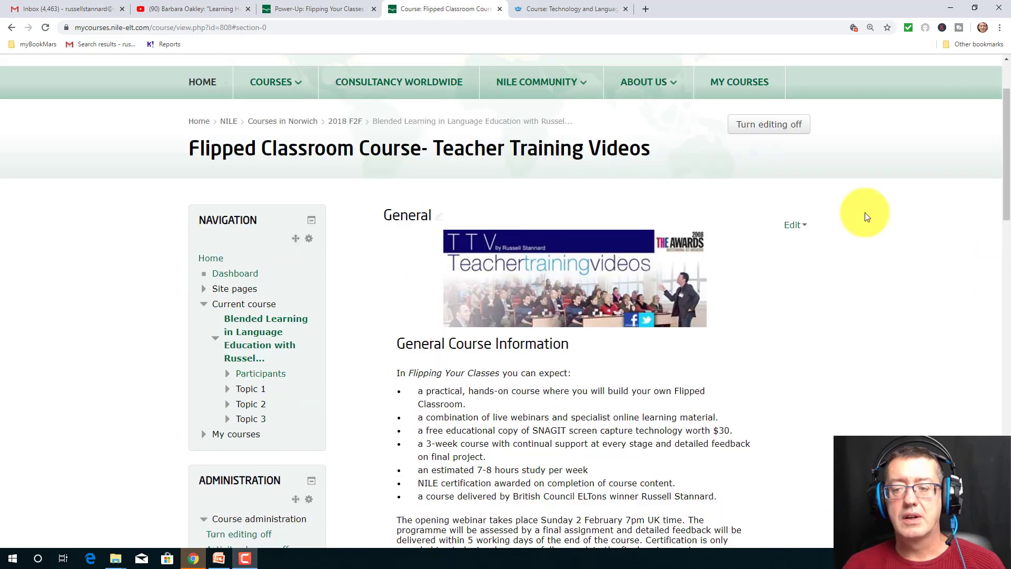
pyautogui.click(792, 225)
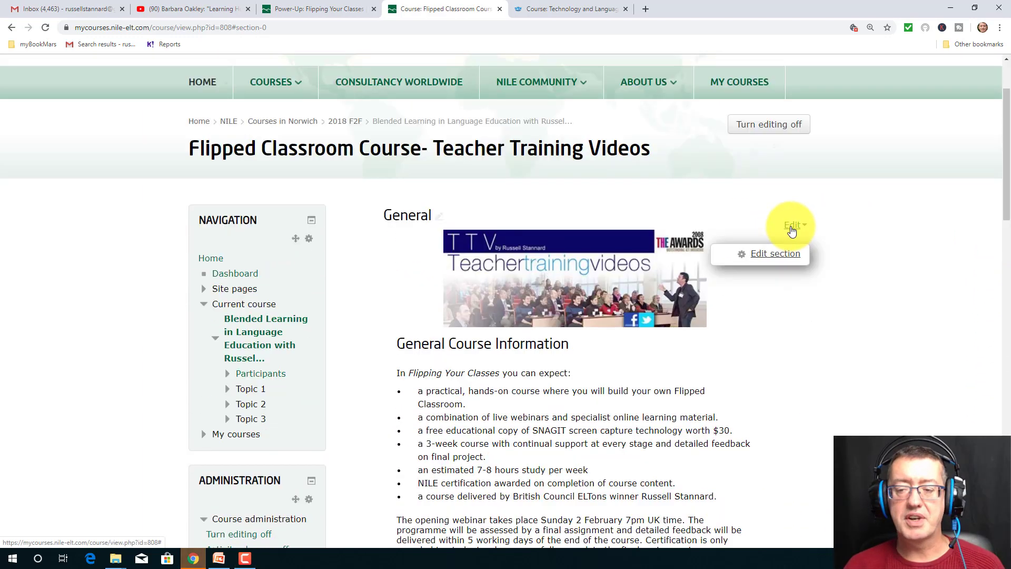
pyautogui.click(778, 255)
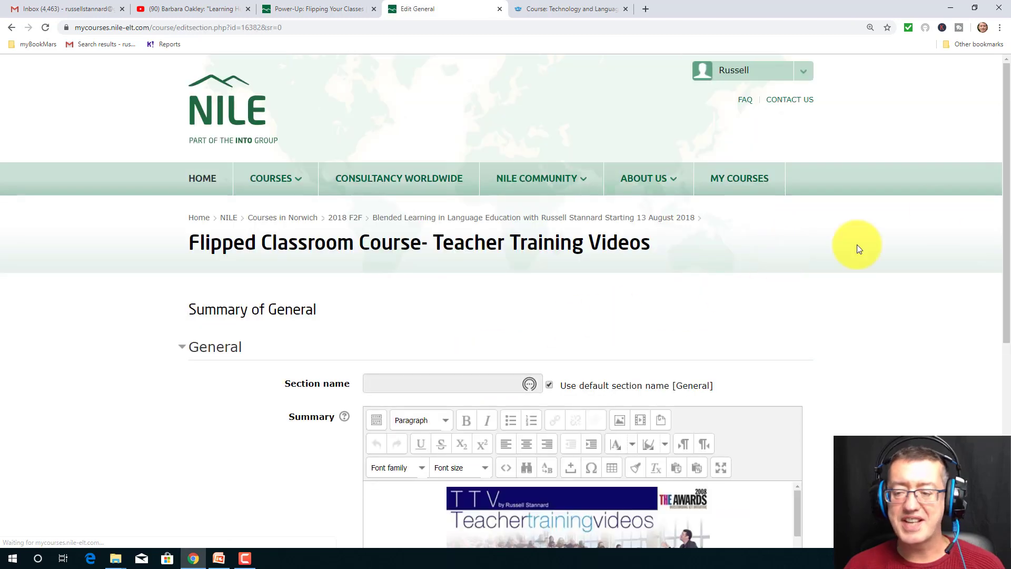
pyautogui.scroll(-6, 987, 266)
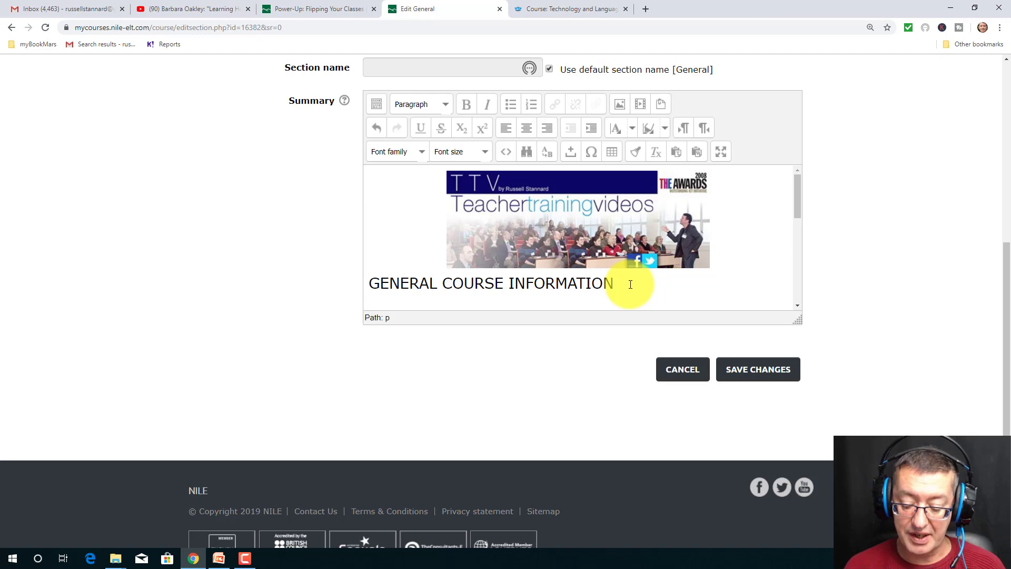
pyautogui.write('________________________________________')
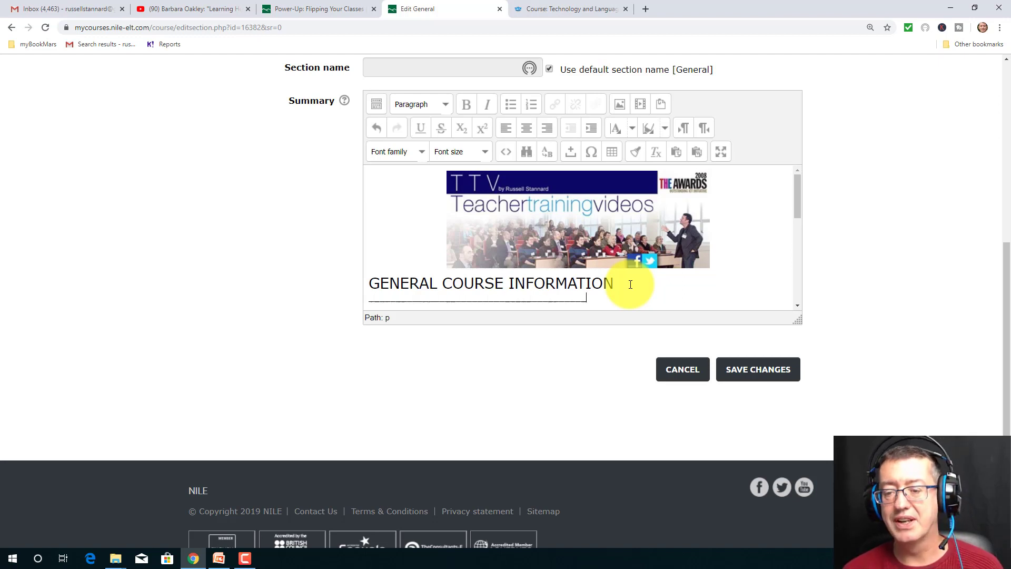
pyautogui.write('____________________________________')
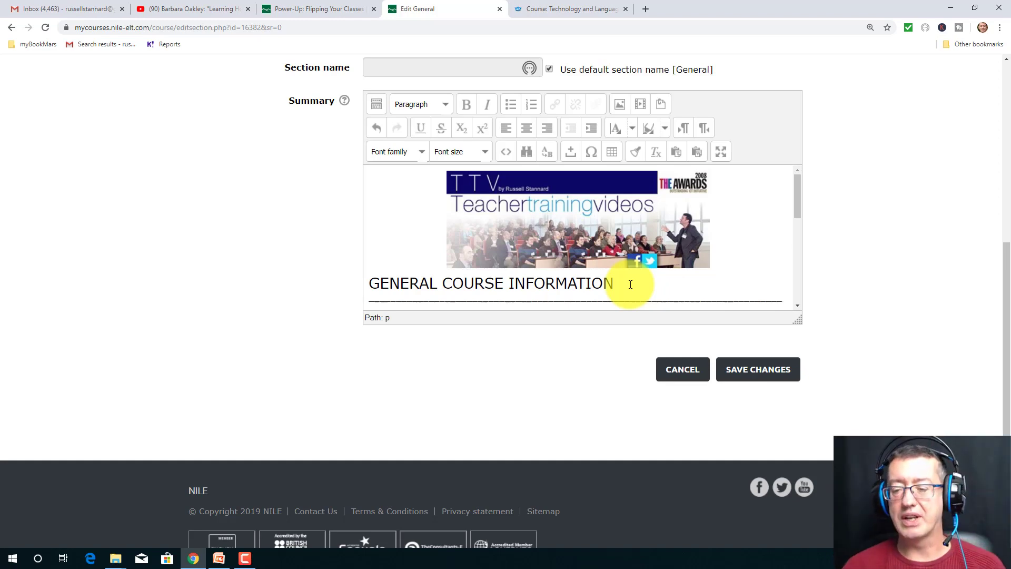
pyautogui.click(747, 369)
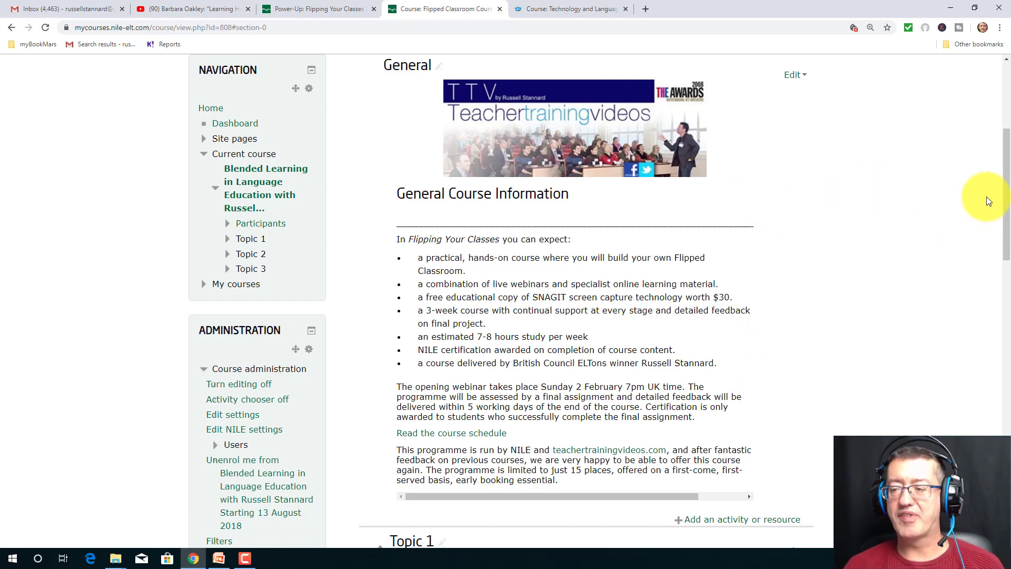
# Turn course editing off and review the finished course page
pyautogui.moveTo(1002, 225); pyautogui.dragTo(1006, 184)
pyautogui.click(766, 150)
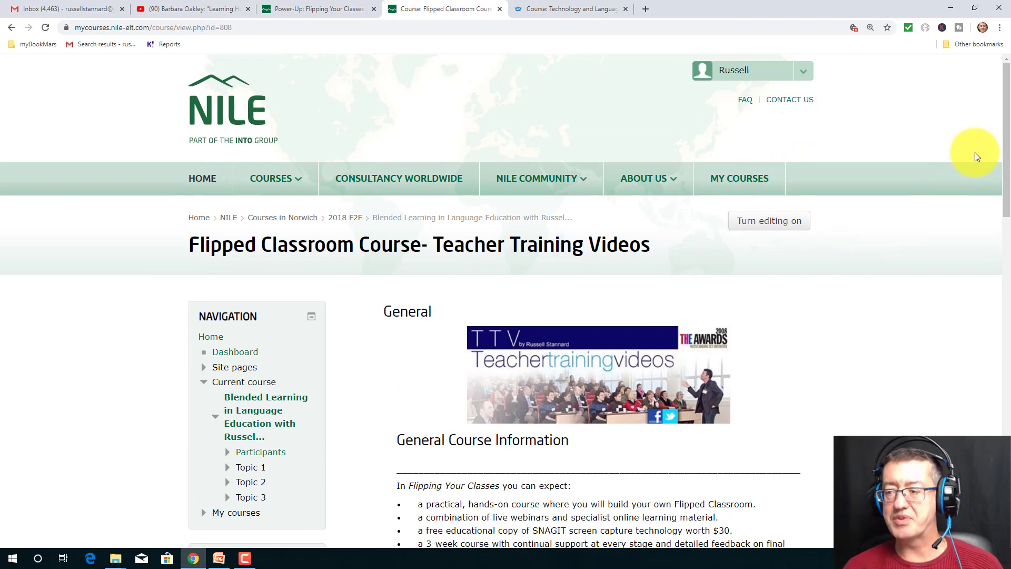
pyautogui.moveTo(1007, 158); pyautogui.dragTo(1009, 232)
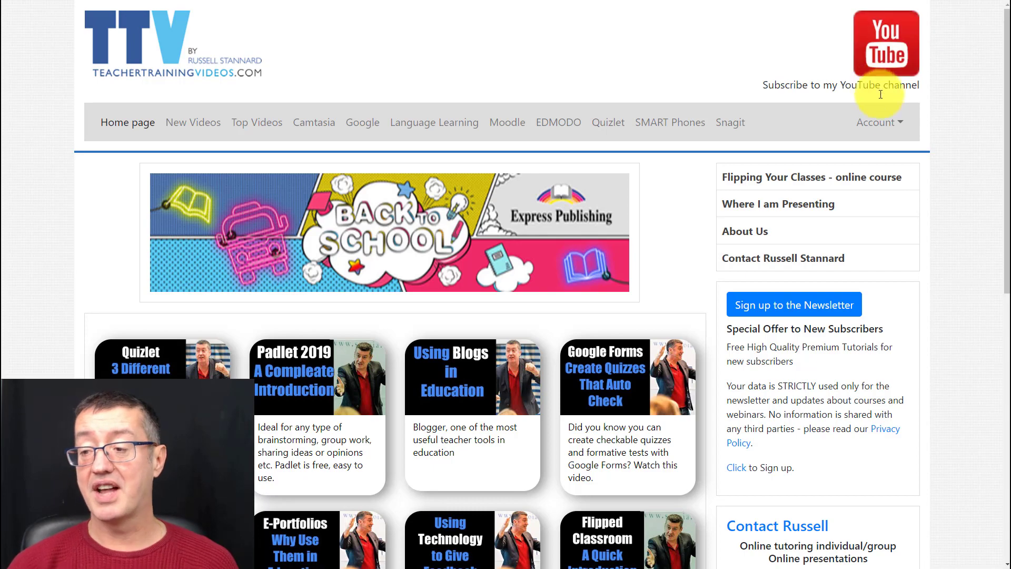
pyautogui.moveTo(1001, 163); pyautogui.dragTo(1003, 368)
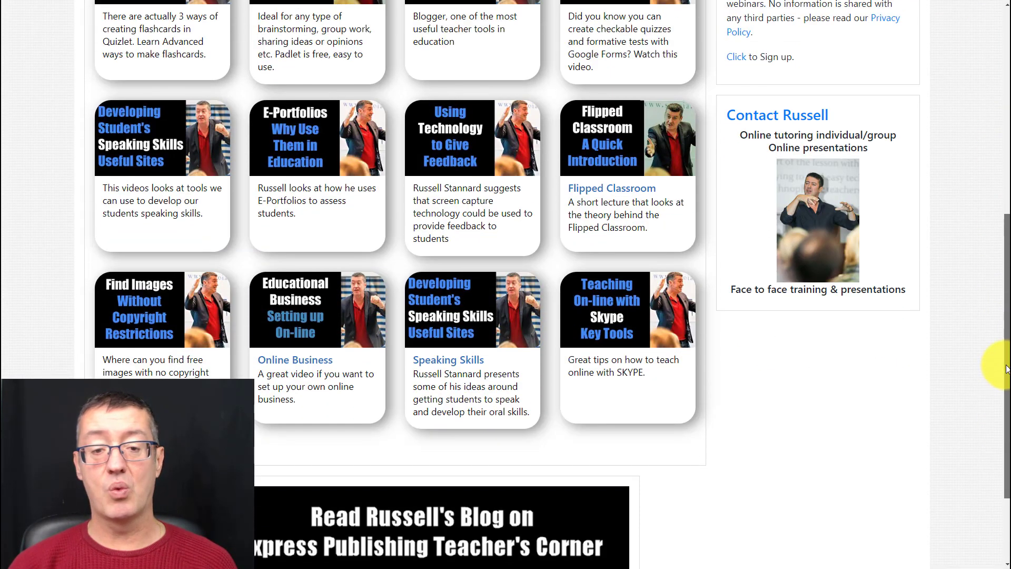